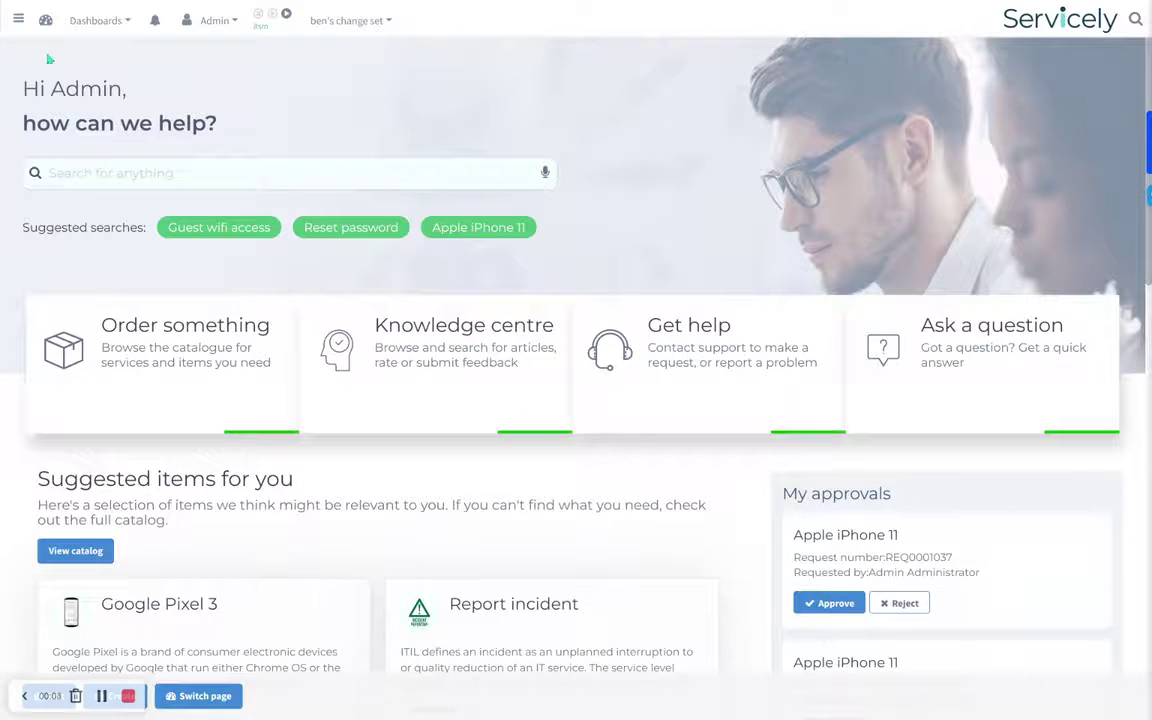
# Step: Start a blank incident via ITSM > Incident > Create new incident in the sidebar
pyautogui.click(19, 19)
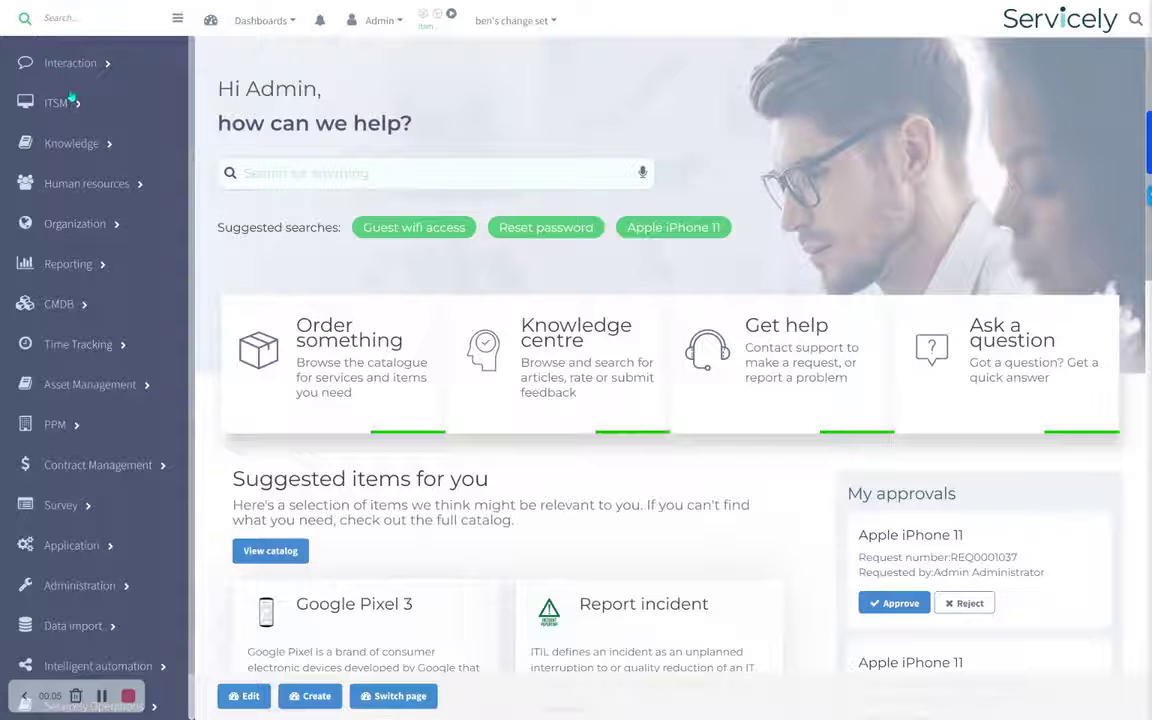
pyautogui.click(70, 102)
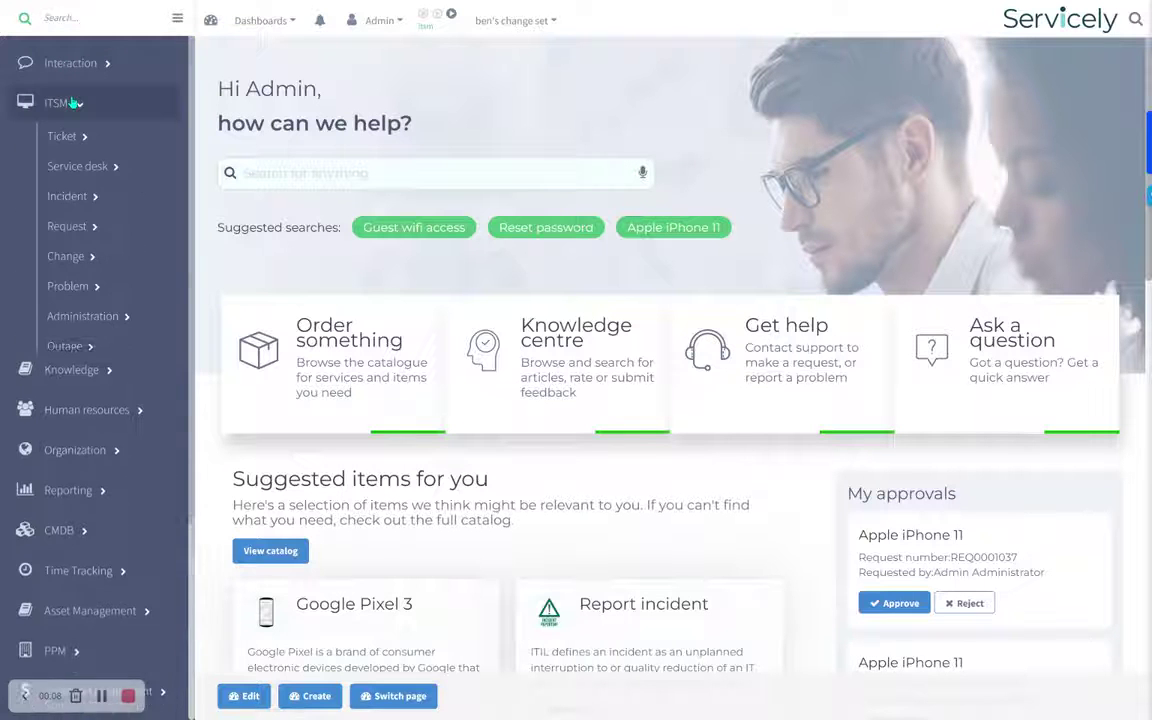
pyautogui.click(70, 196)
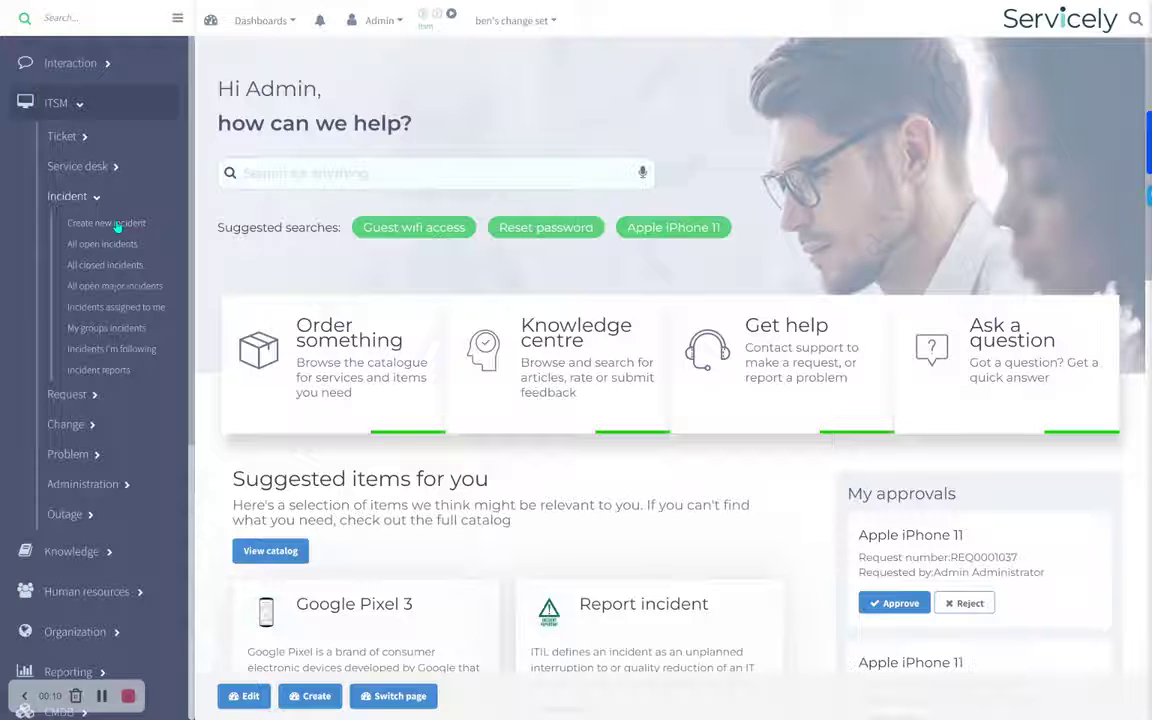
pyautogui.click(116, 224)
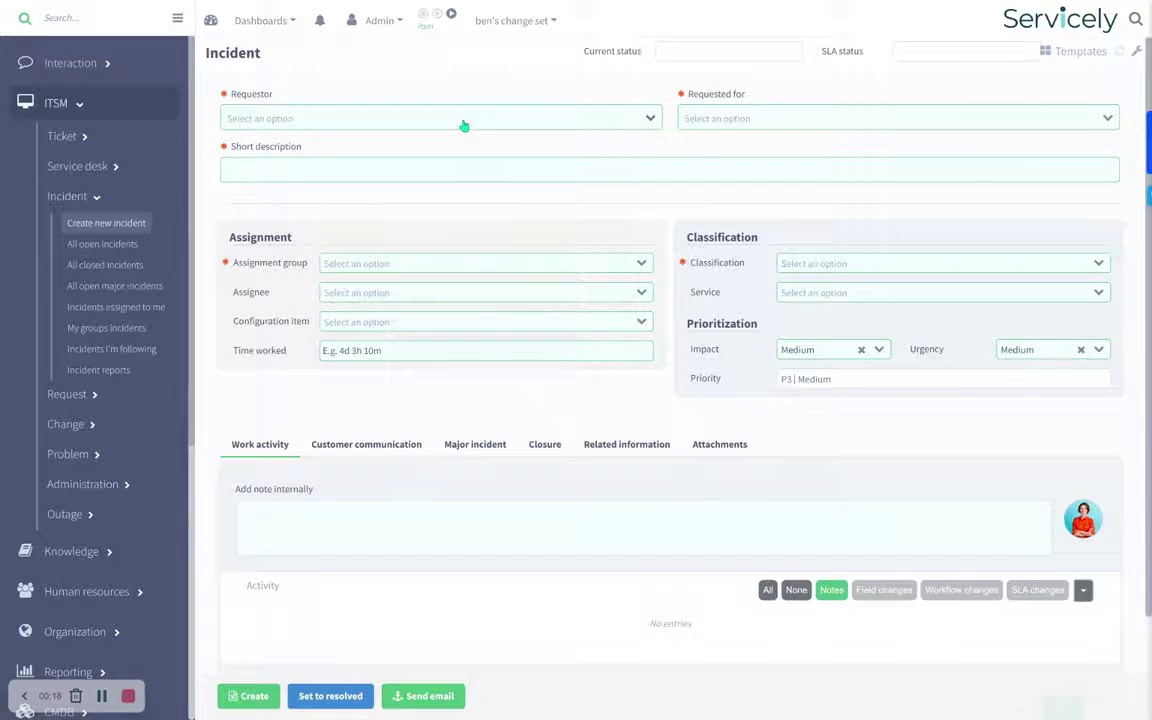
# Step: Choose the affected user as Requestor and enter the short description 'sap session is locked'
pyautogui.click(465, 121)
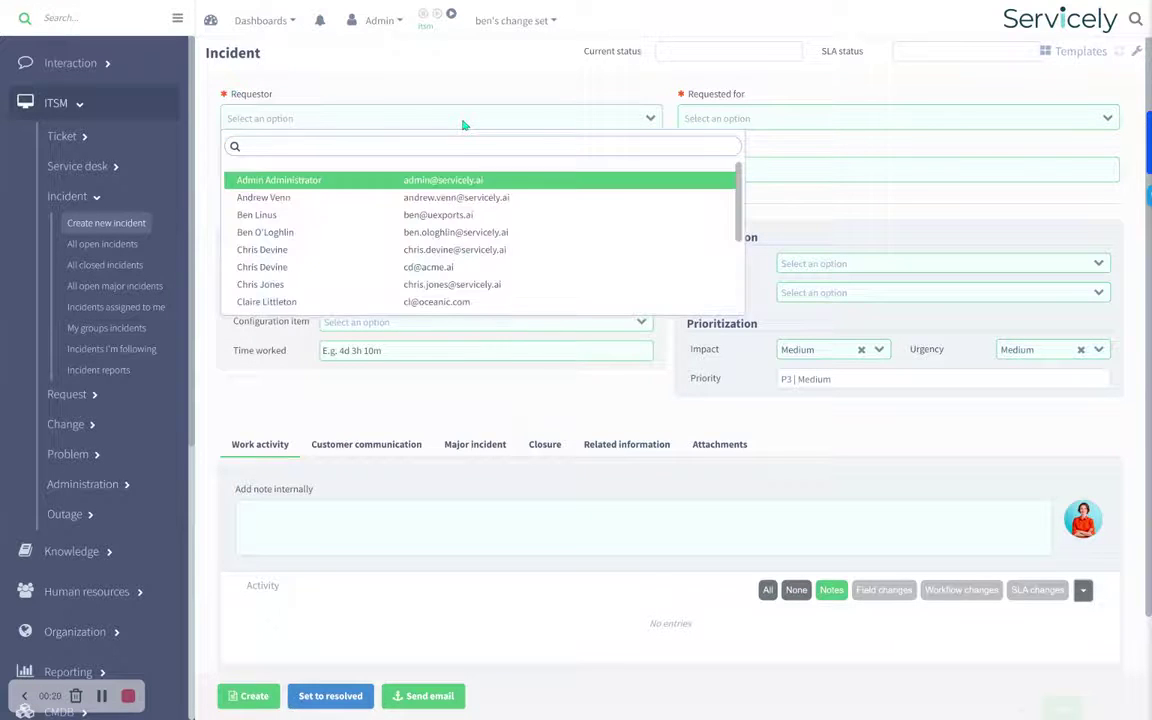
pyautogui.click(452, 196)
pyautogui.click(515, 169)
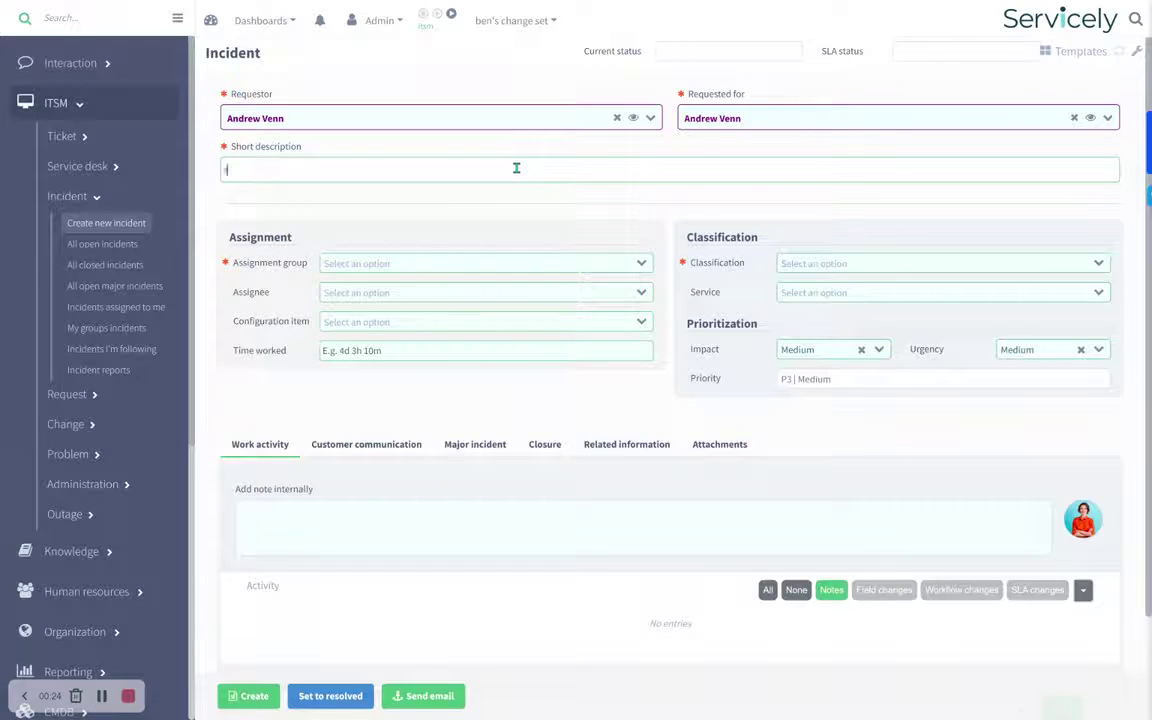
pyautogui.write('sap sesi')
pyautogui.write('ion is locked')
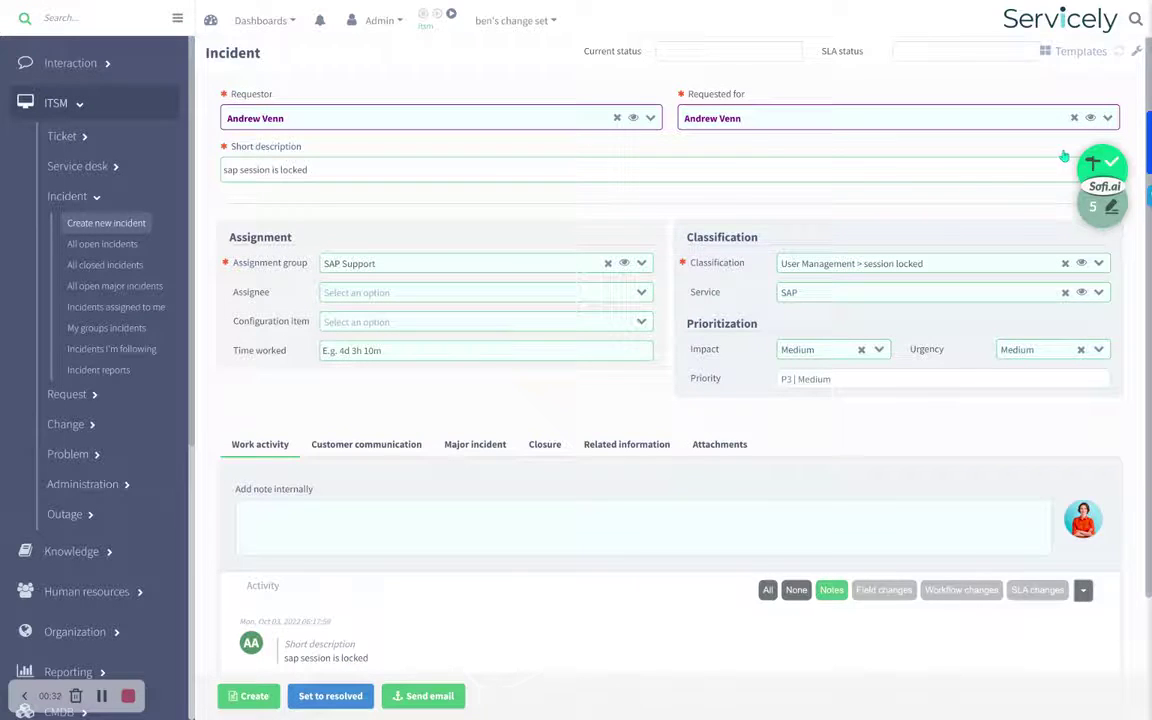
pyautogui.click(1102, 168)
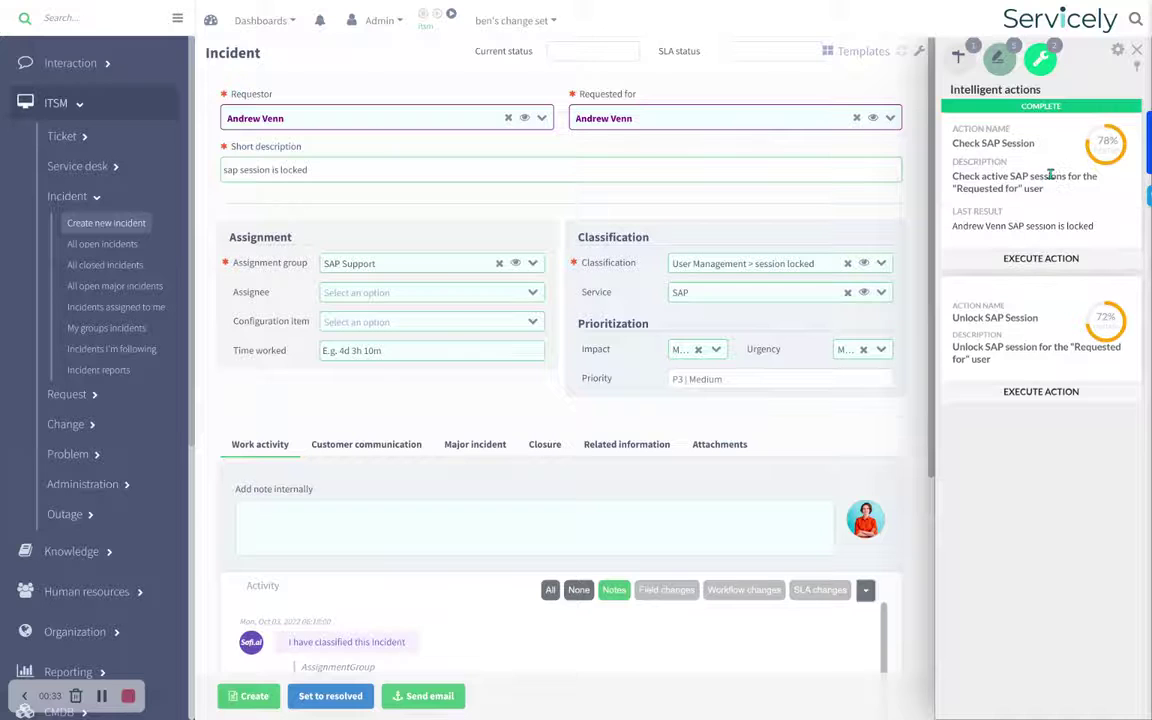
# Step: Review the Check SAP Session result in Sofi.ai actions and execute Unlock SAP Session
pyautogui.moveTo(1043, 188); pyautogui.dragTo(953, 176)
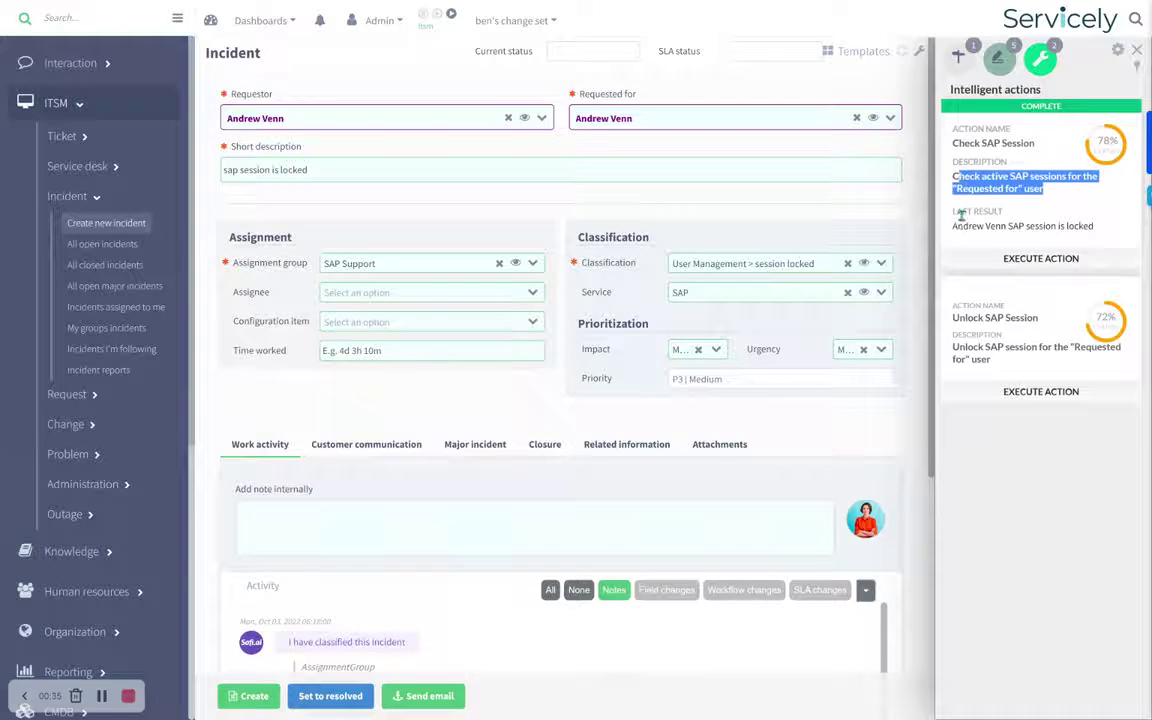
pyautogui.moveTo(952, 226); pyautogui.dragTo(1099, 231)
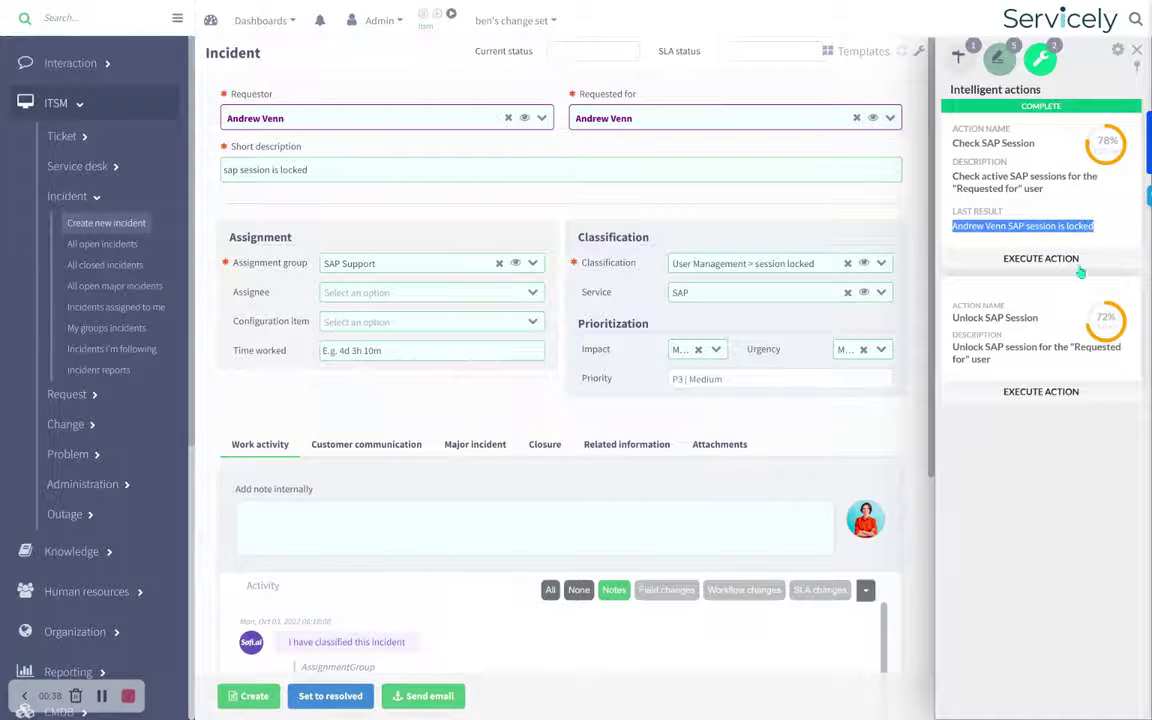
pyautogui.tripleClick(1036, 318)
pyautogui.click(1050, 393)
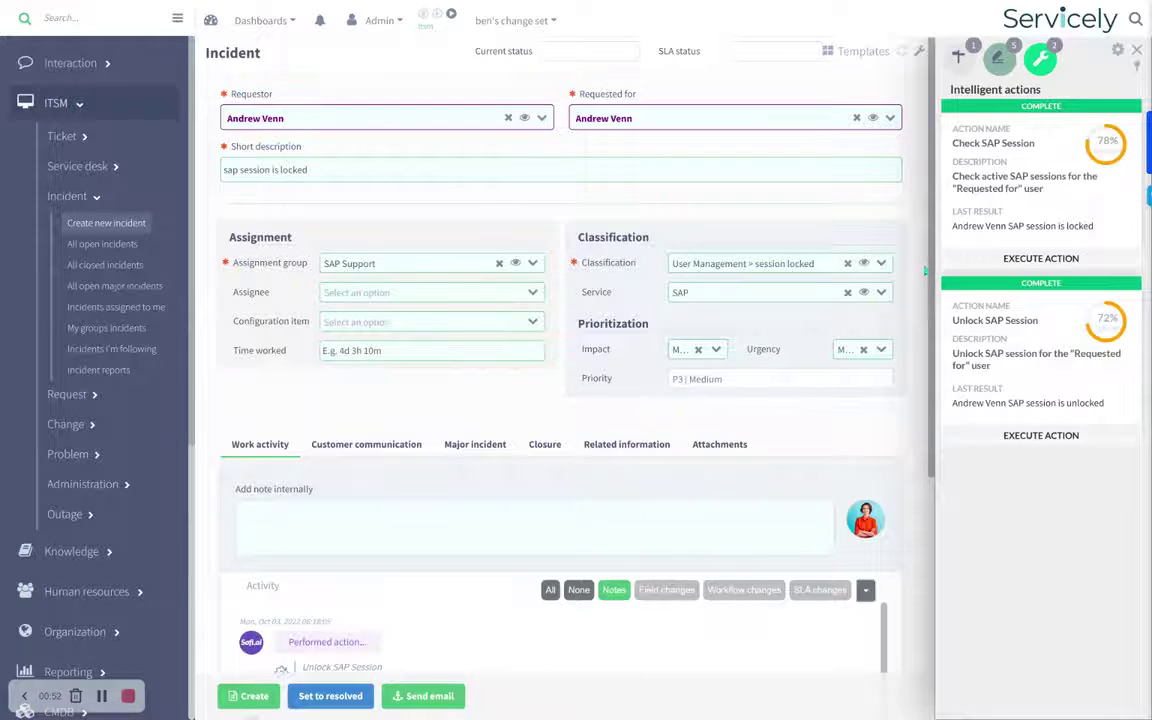
pyautogui.click(958, 62)
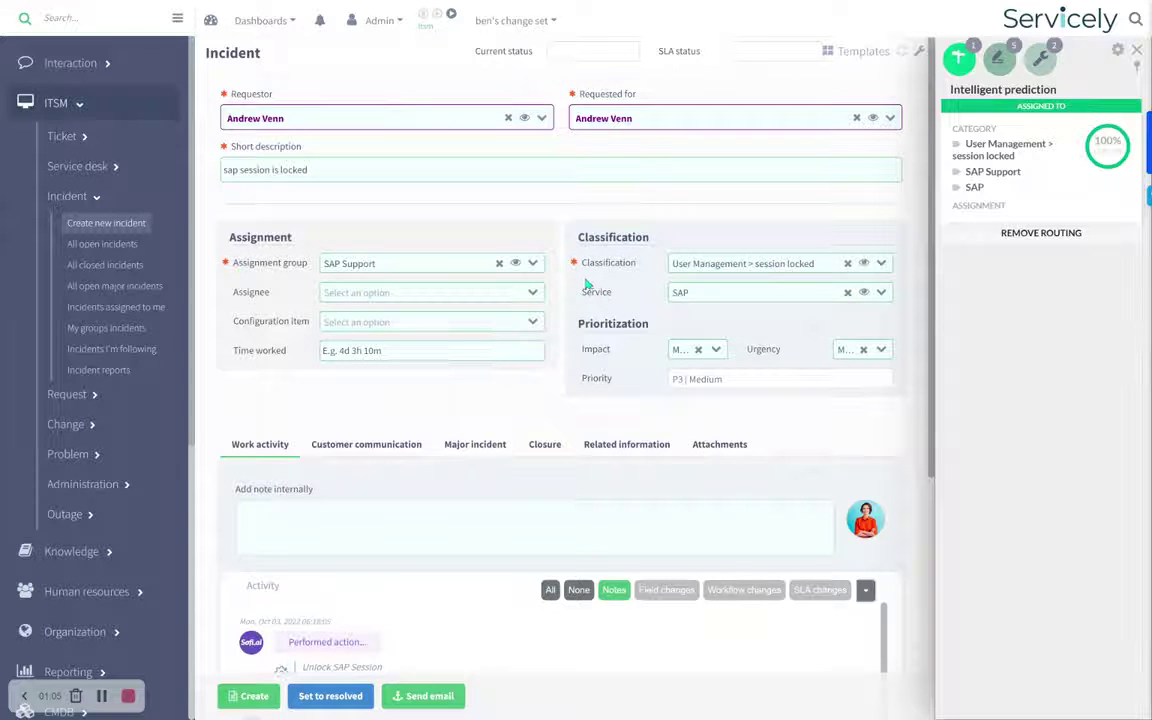
# Step: Review the AI classification prediction, leaving the category unchanged, then view suggested knowledge articles
pyautogui.moveTo(308, 170); pyautogui.dragTo(201, 160)
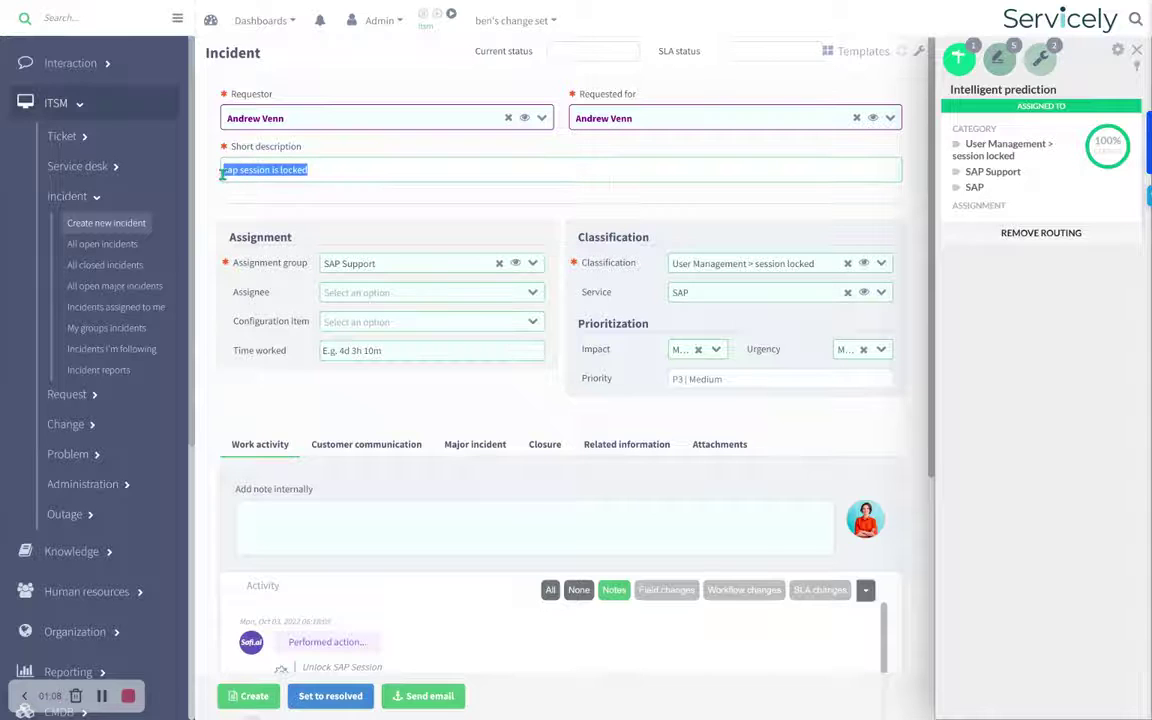
pyautogui.click(326, 168)
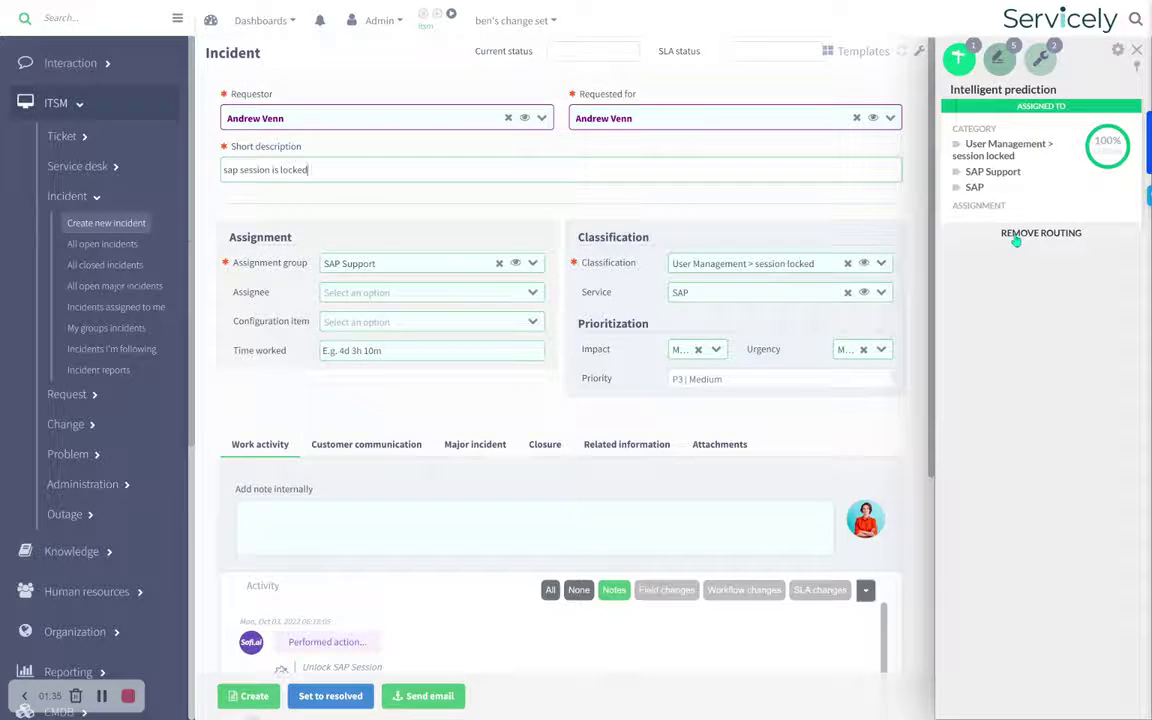
pyautogui.click(802, 265)
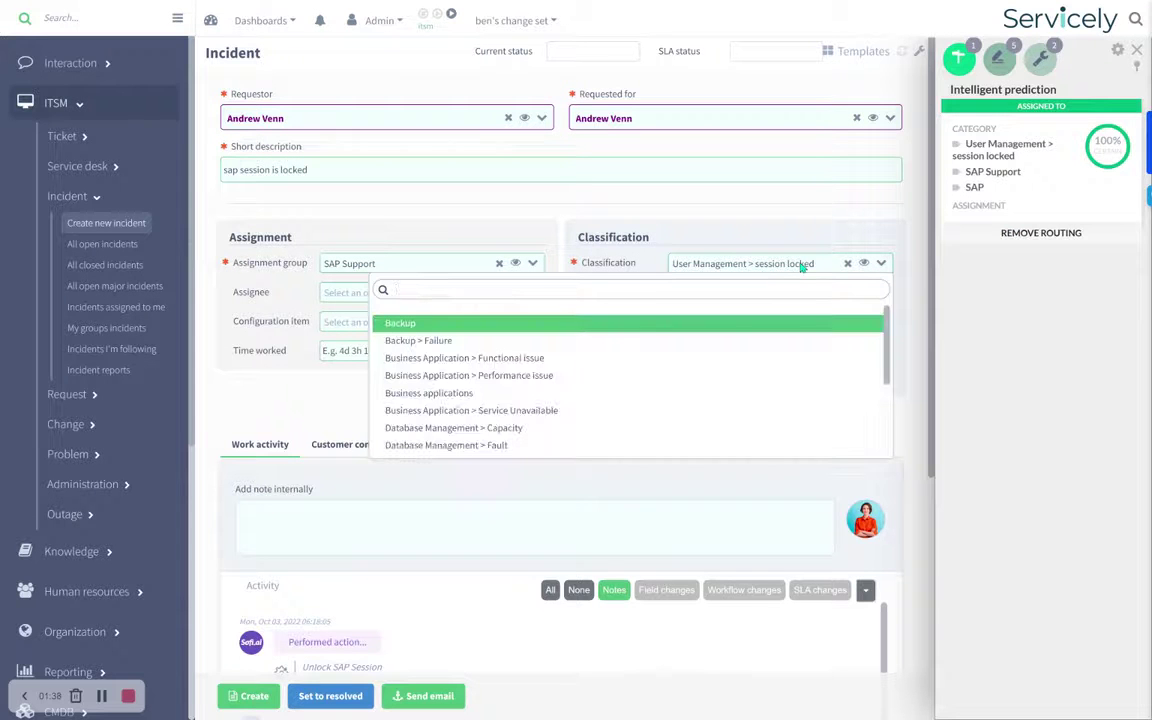
pyautogui.click(815, 243)
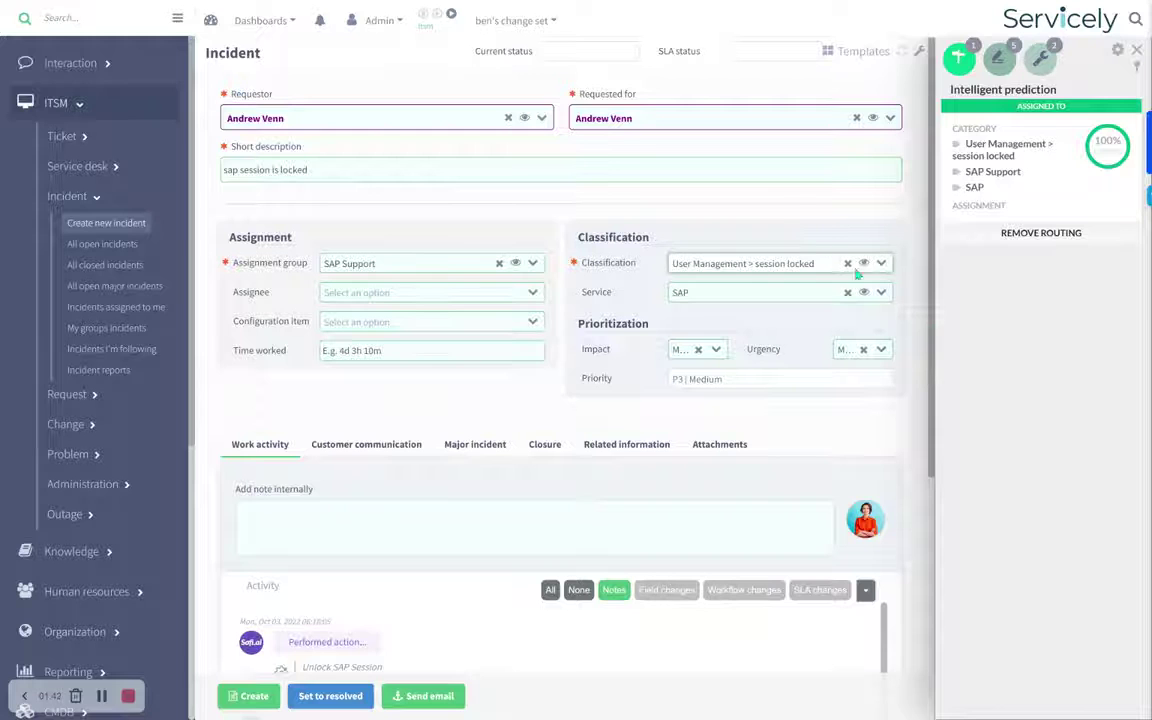
pyautogui.click(998, 58)
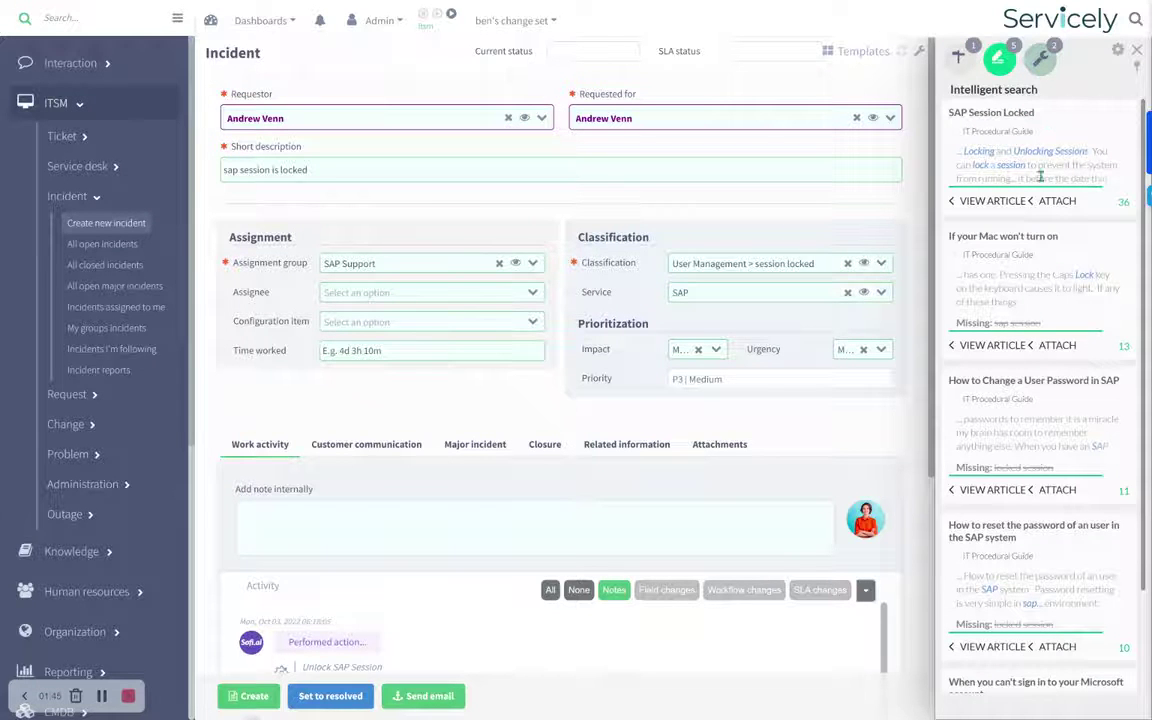
# Step: Attach the 'SAP Session Locked' knowledge article to the customer communication
pyautogui.moveTo(1034, 113); pyautogui.dragTo(953, 113)
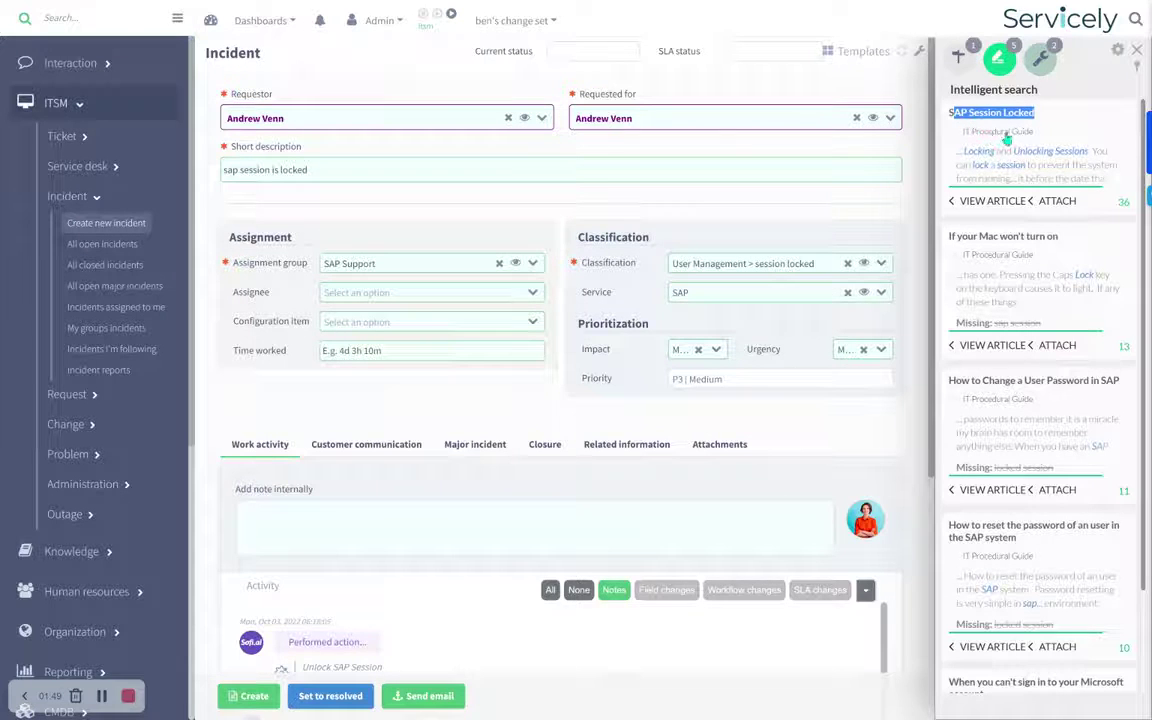
pyautogui.click(1056, 202)
pyautogui.scroll(-1, 450, 462)
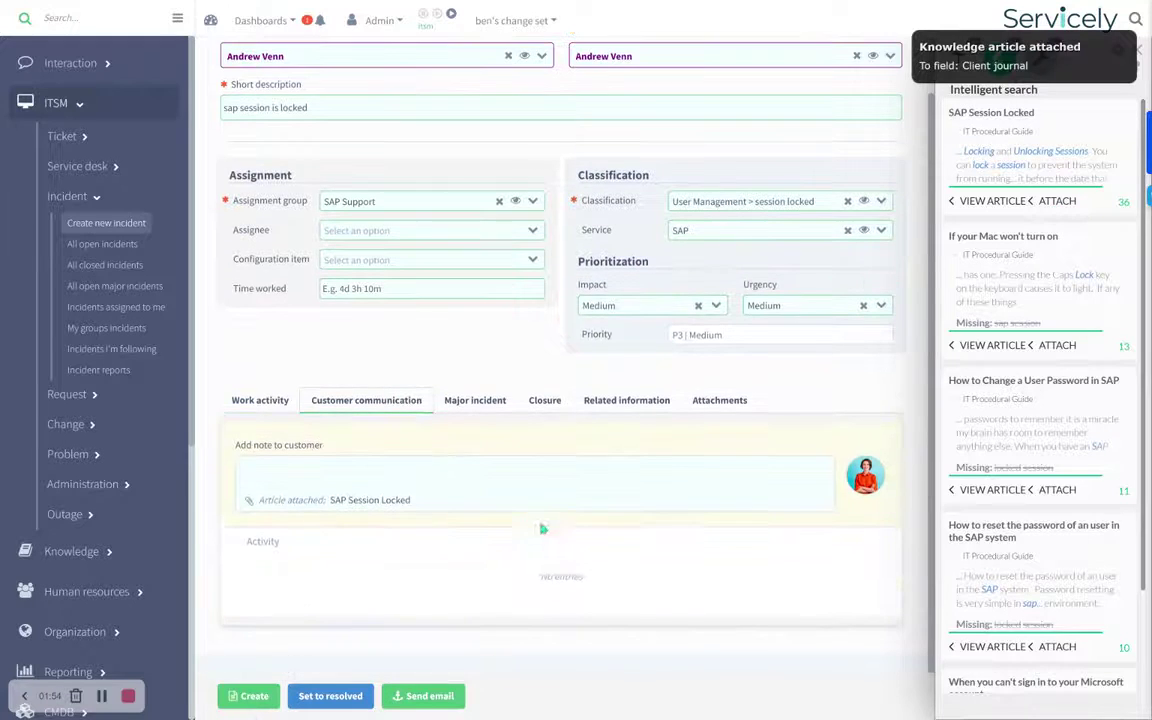
# Step: Add a customer note greeting the user: 'See attached. See if you can fix it yourself next time!'
pyautogui.click(466, 465)
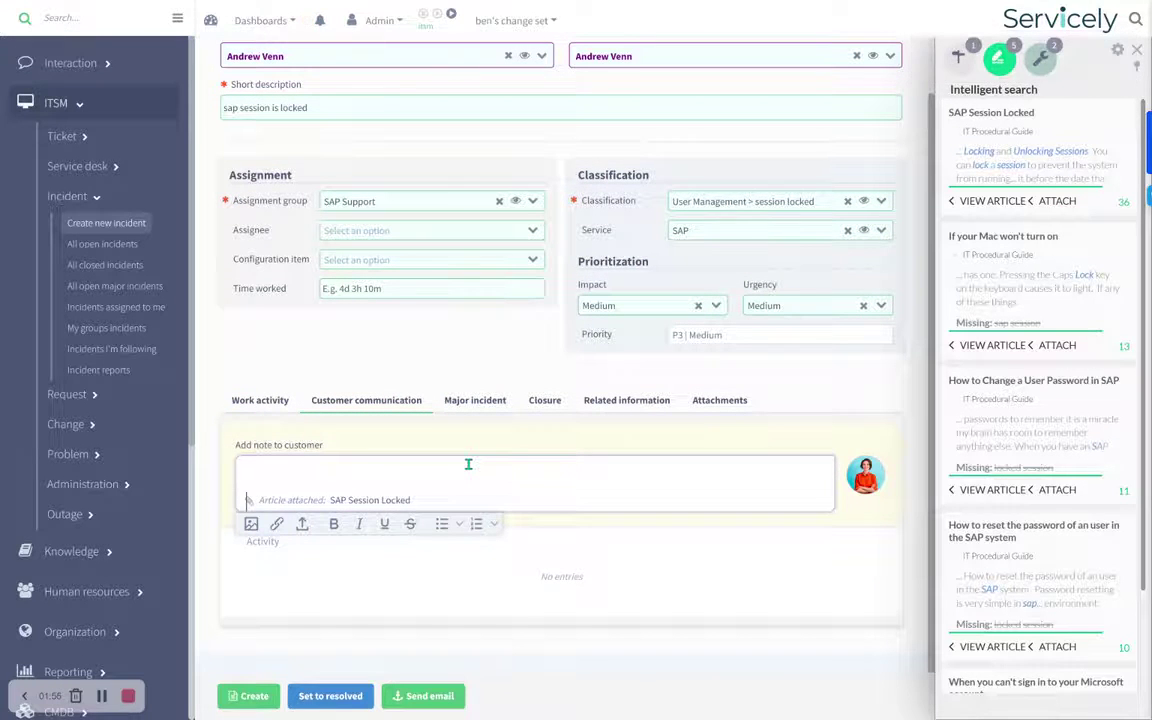
pyautogui.write('Andrew')
pyautogui.press('Return')
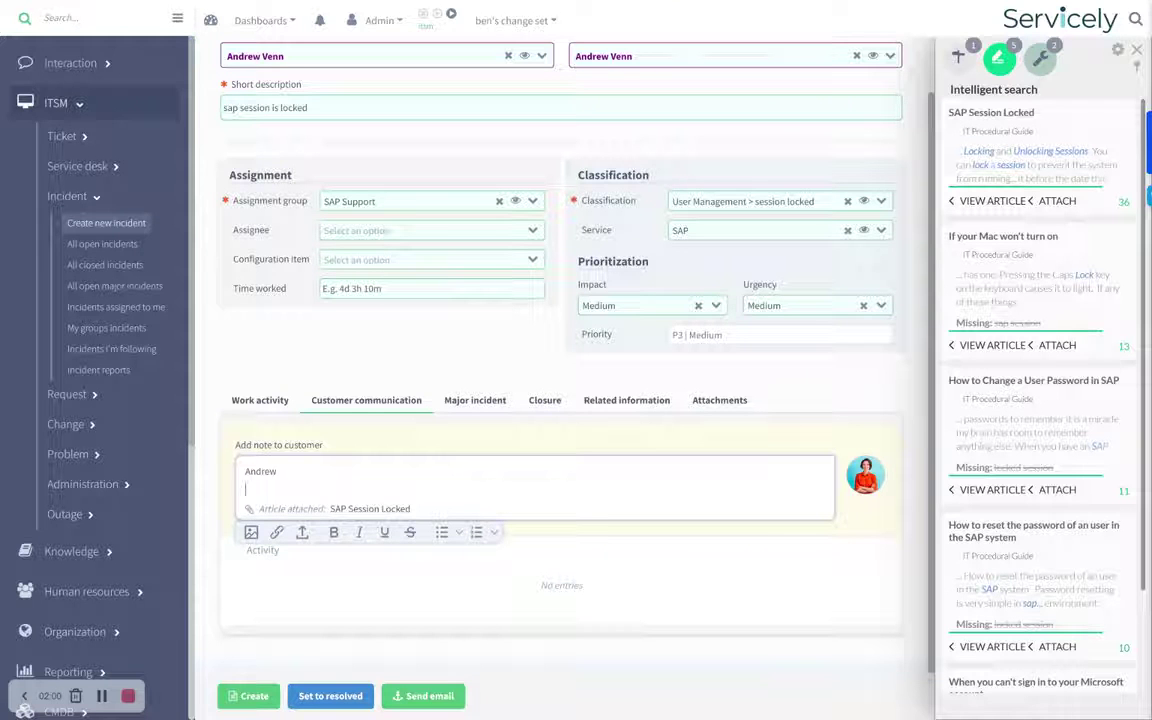
pyautogui.press('BackSpace')
pyautogui.press('BackSpace')
pyautogui.write('ee attach')
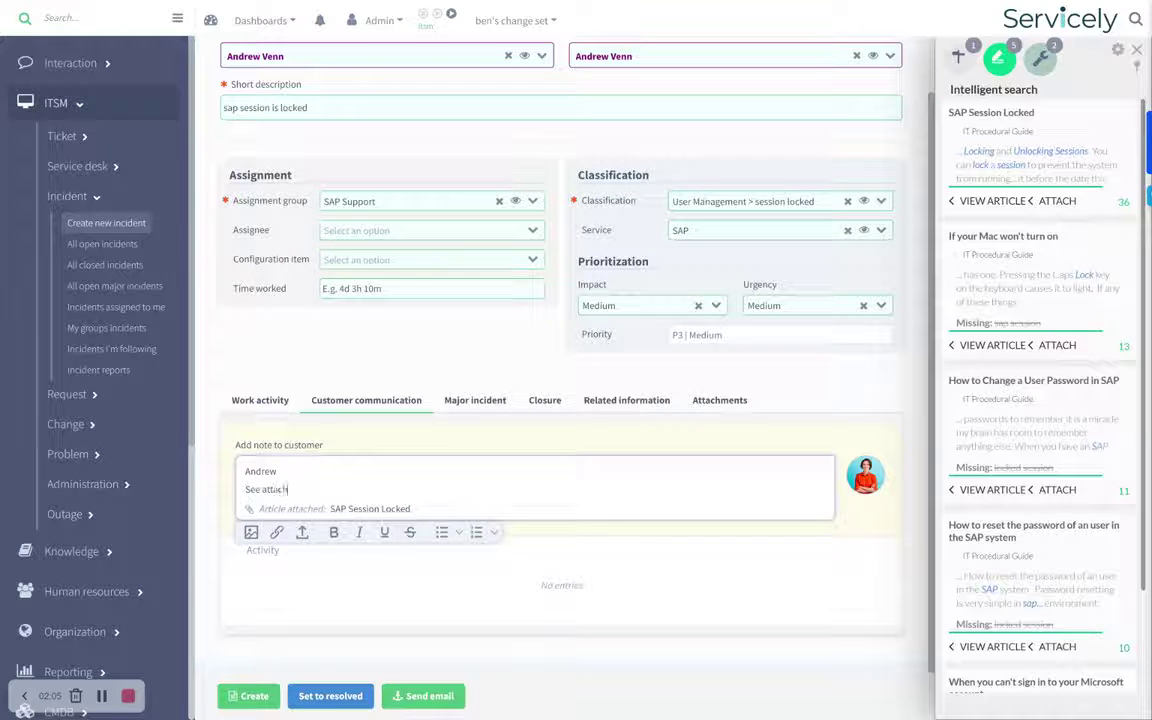
pyautogui.write('ed. Wee if you can fix it')
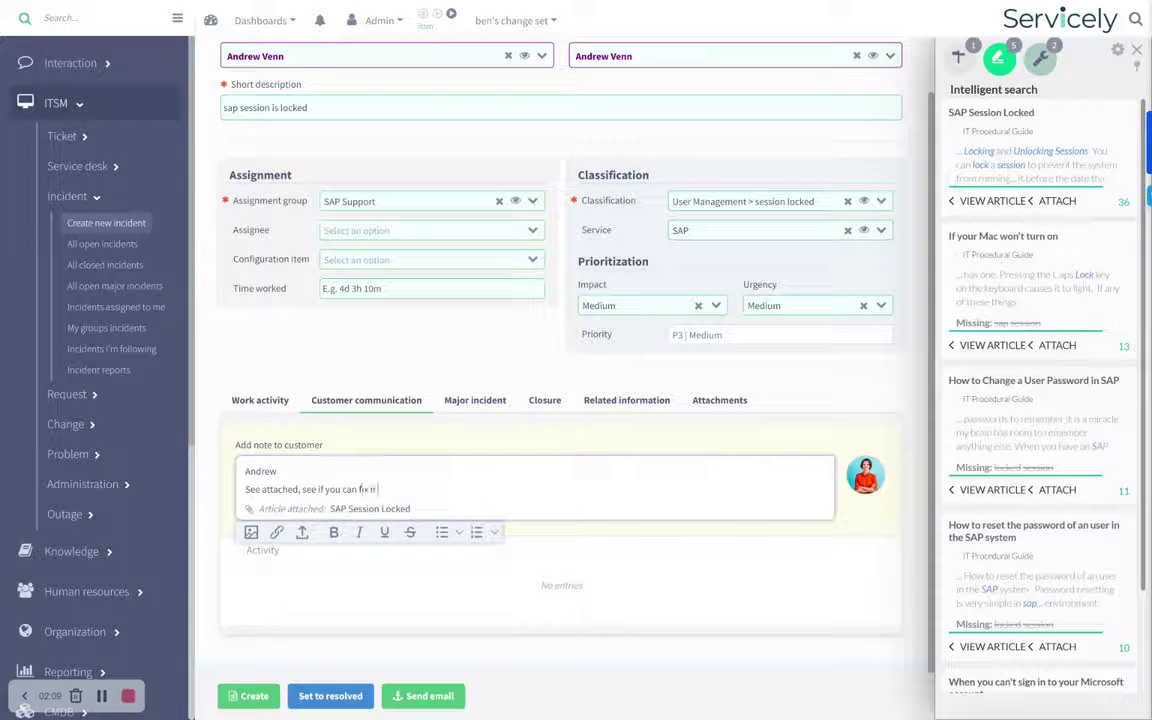
pyautogui.write(' yourself next time!')
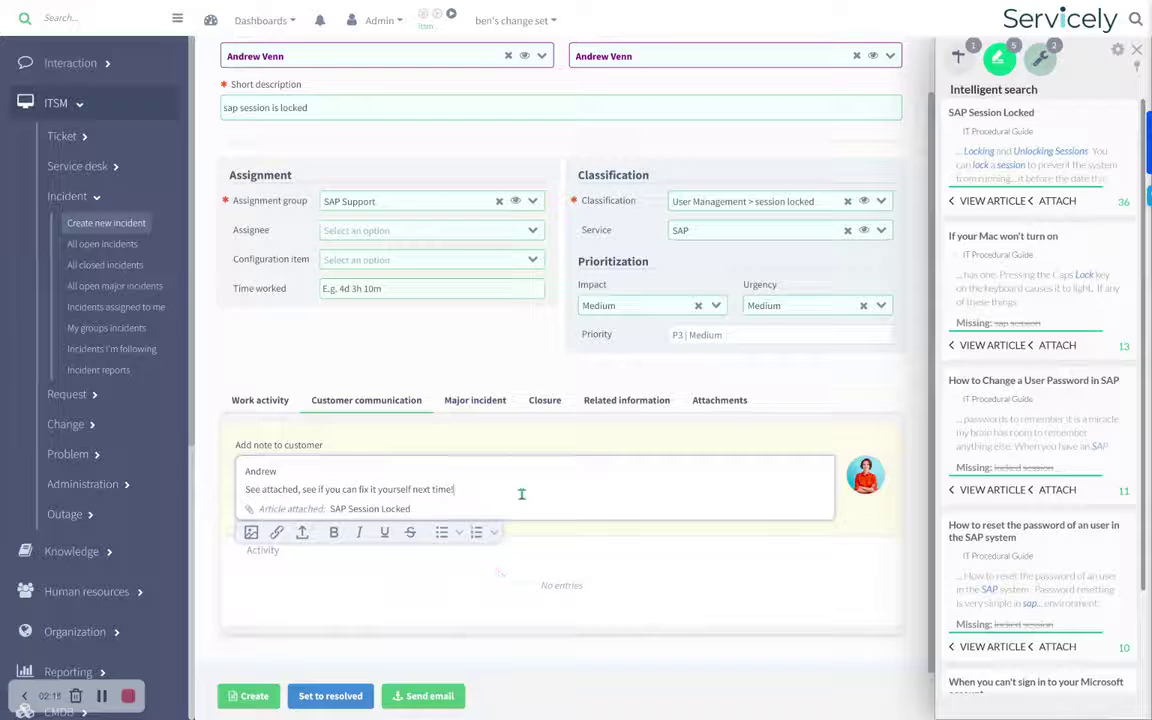
pyautogui.scroll(-1, 700, 420)
pyautogui.scroll(2, 780, 360)
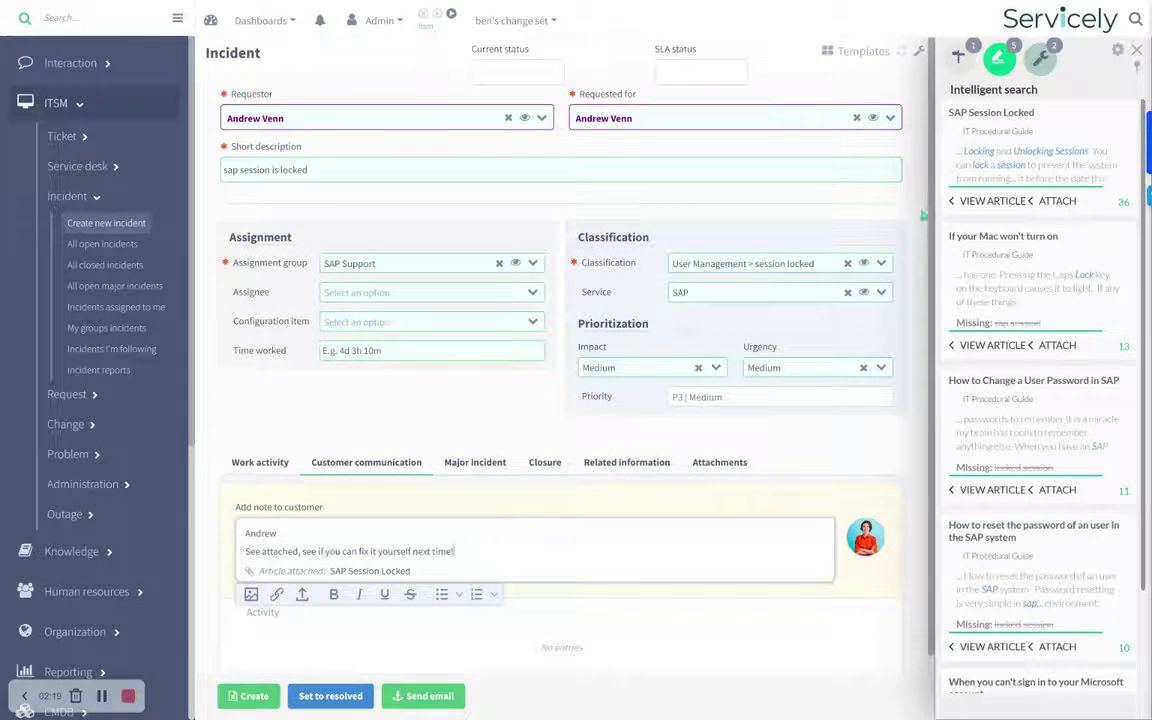
pyautogui.click(1040, 62)
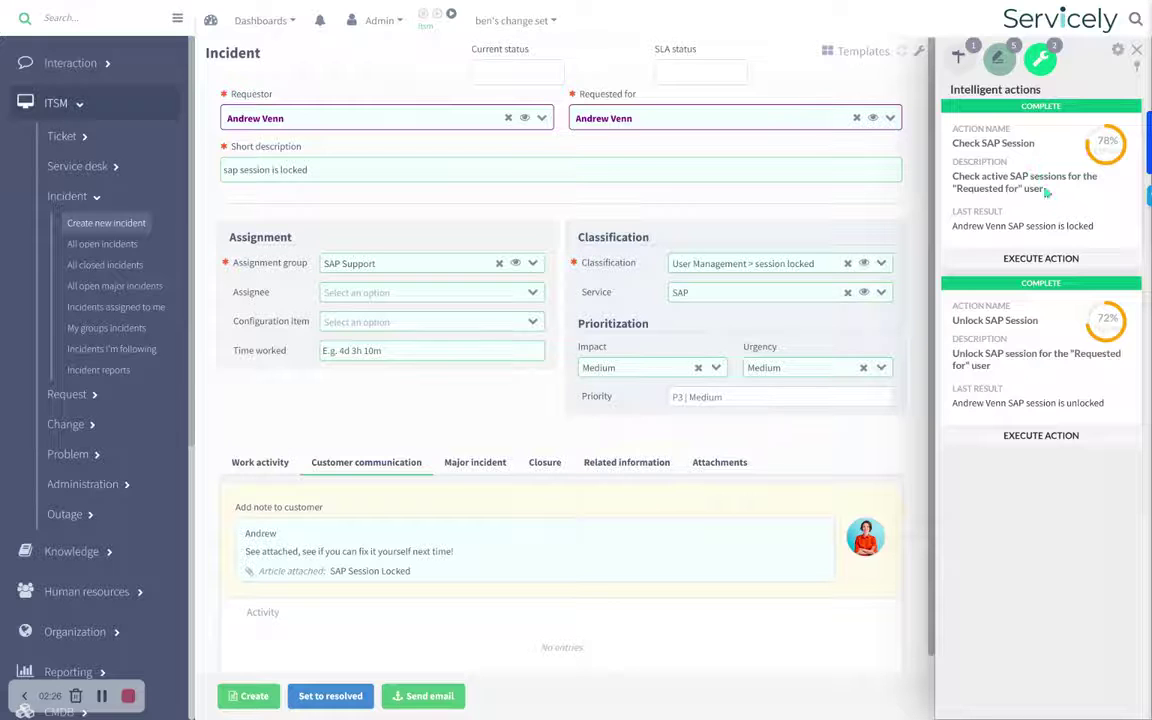
# Step: Review the Check and Unlock SAP Session cards, confirming the last result shows the session unlocked
pyautogui.tripleClick(954, 176)
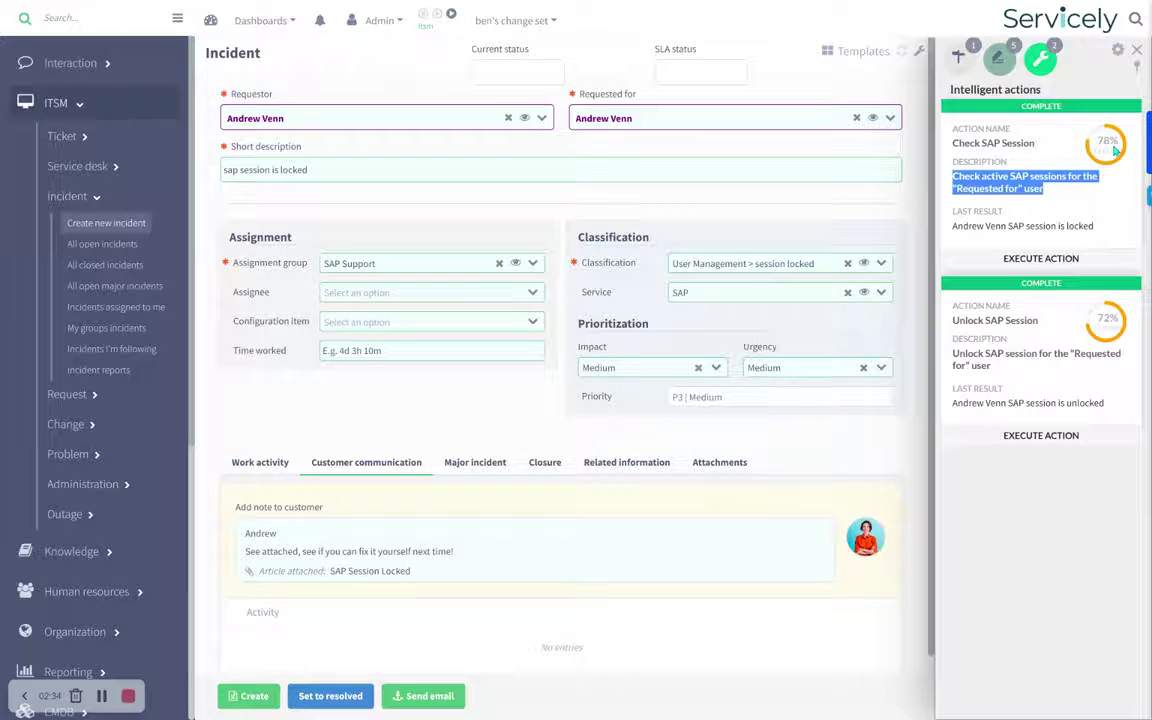
pyautogui.click(1091, 226)
pyautogui.moveTo(1091, 226); pyautogui.dragTo(953, 226)
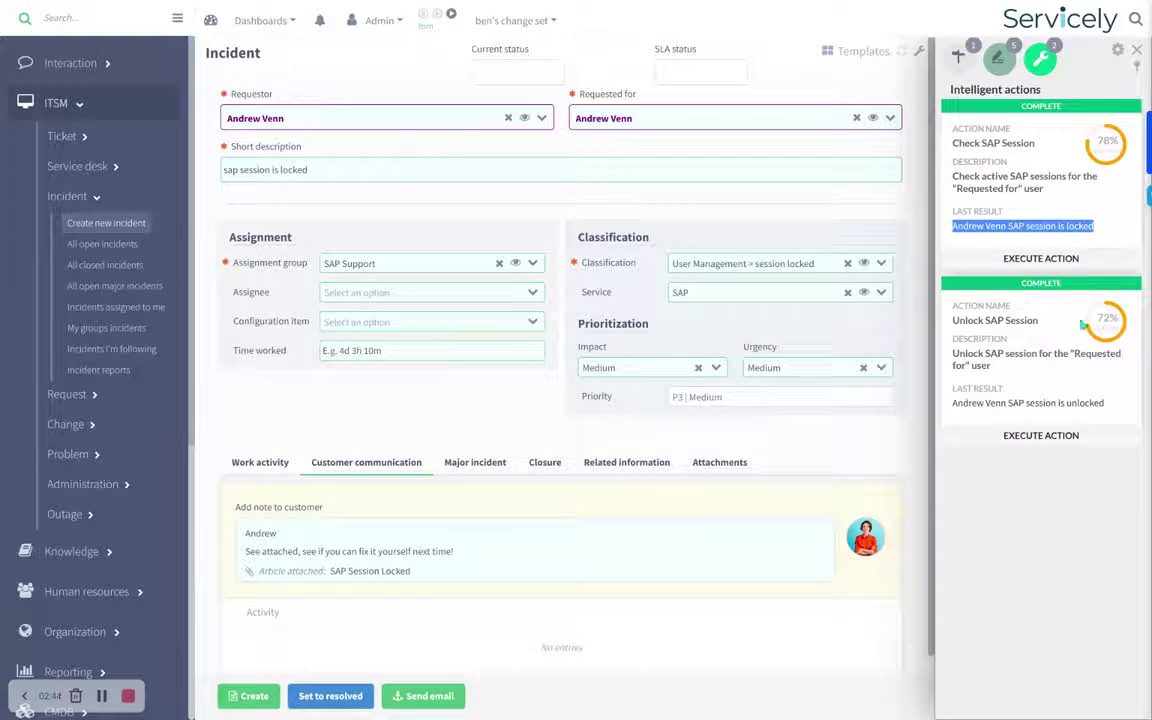
pyautogui.moveTo(1039, 320); pyautogui.dragTo(953, 323)
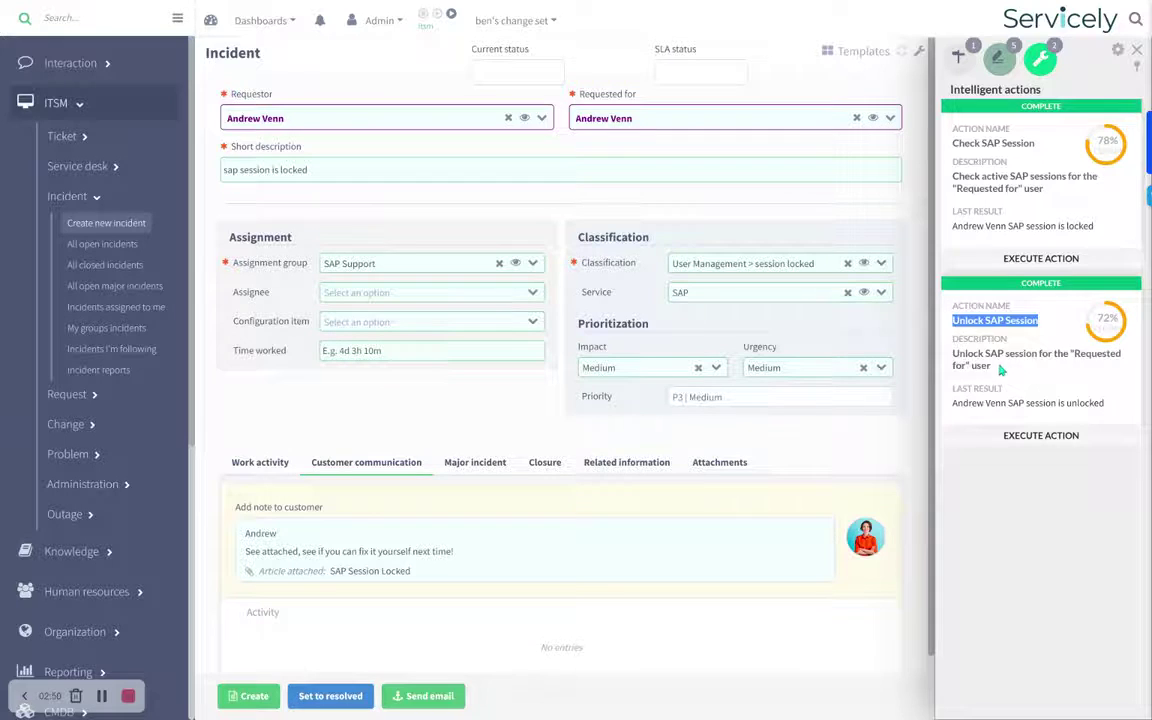
pyautogui.moveTo(1000, 370); pyautogui.dragTo(953, 354)
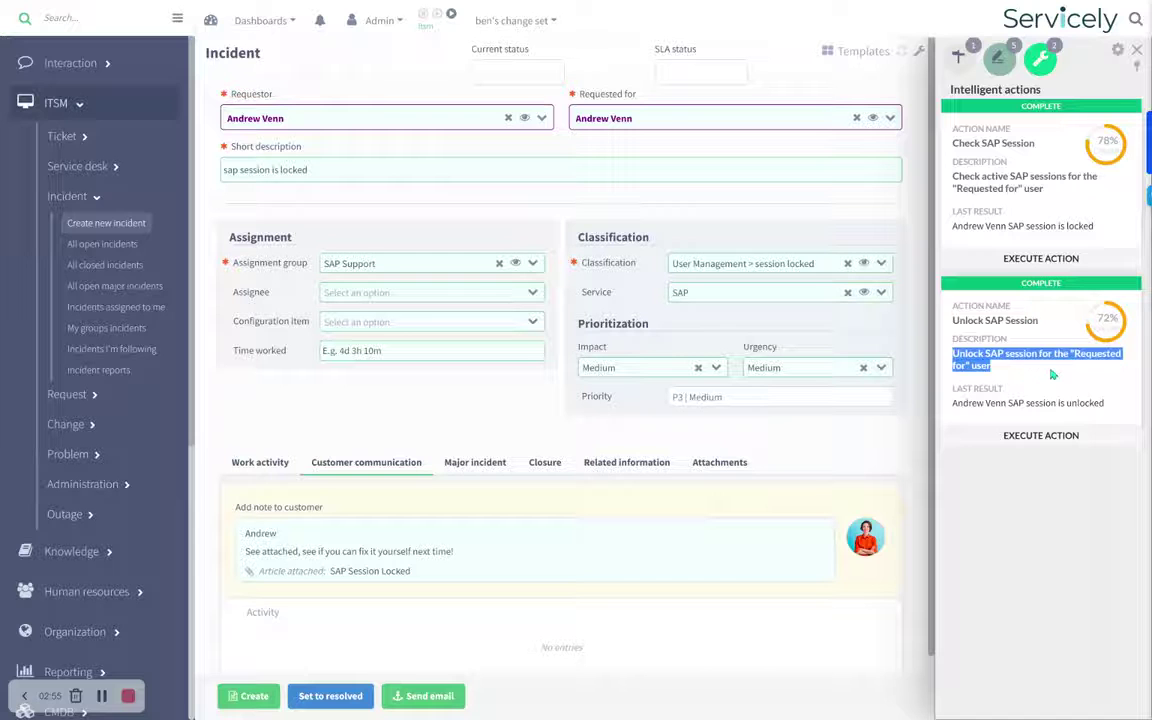
pyautogui.click(1099, 403)
pyautogui.moveTo(1099, 403); pyautogui.dragTo(953, 406)
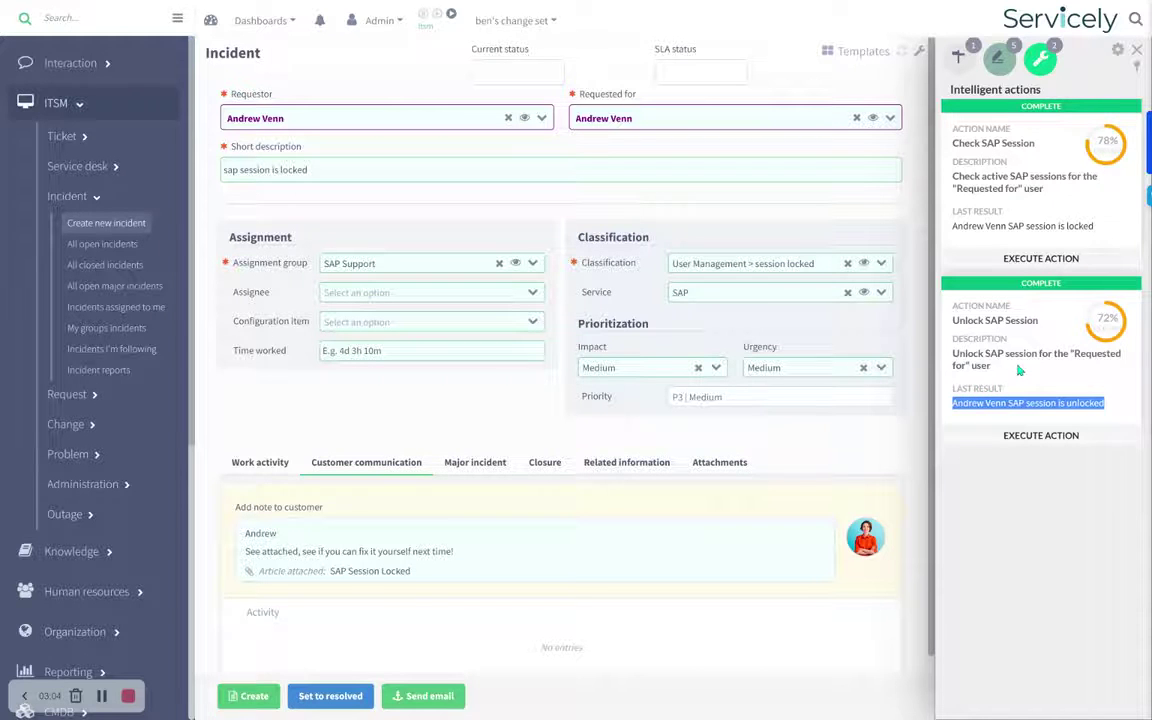
pyautogui.click(1019, 371)
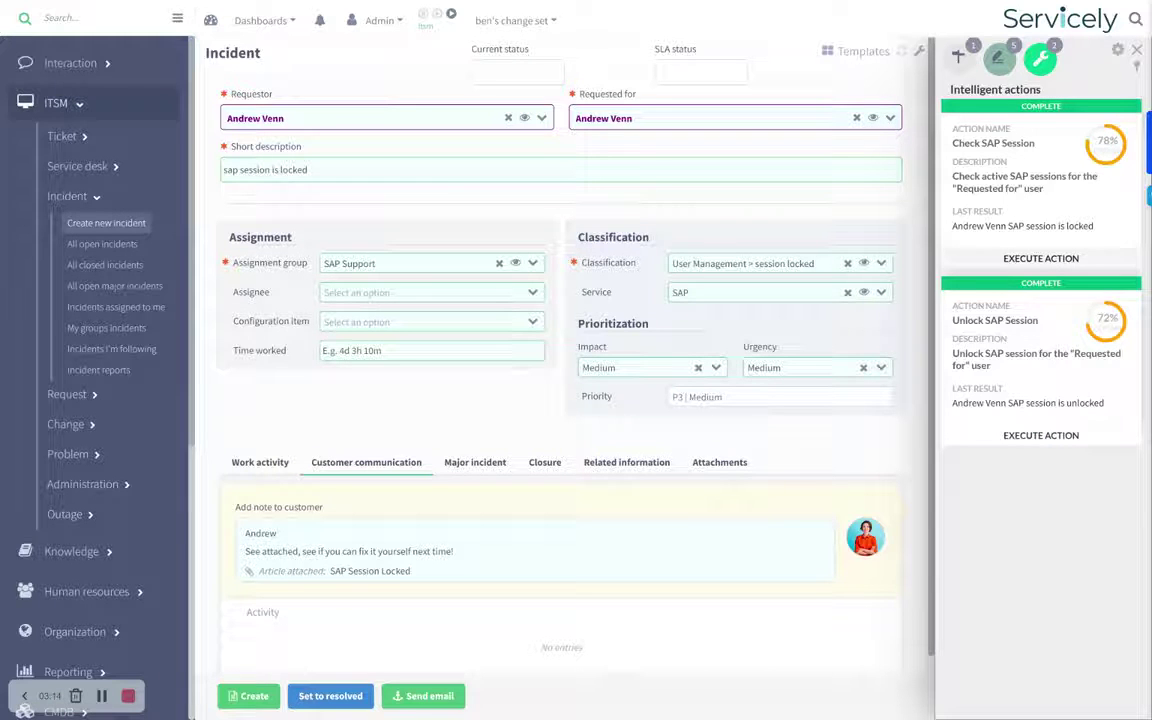
pyautogui.scroll(-1, 803, 403)
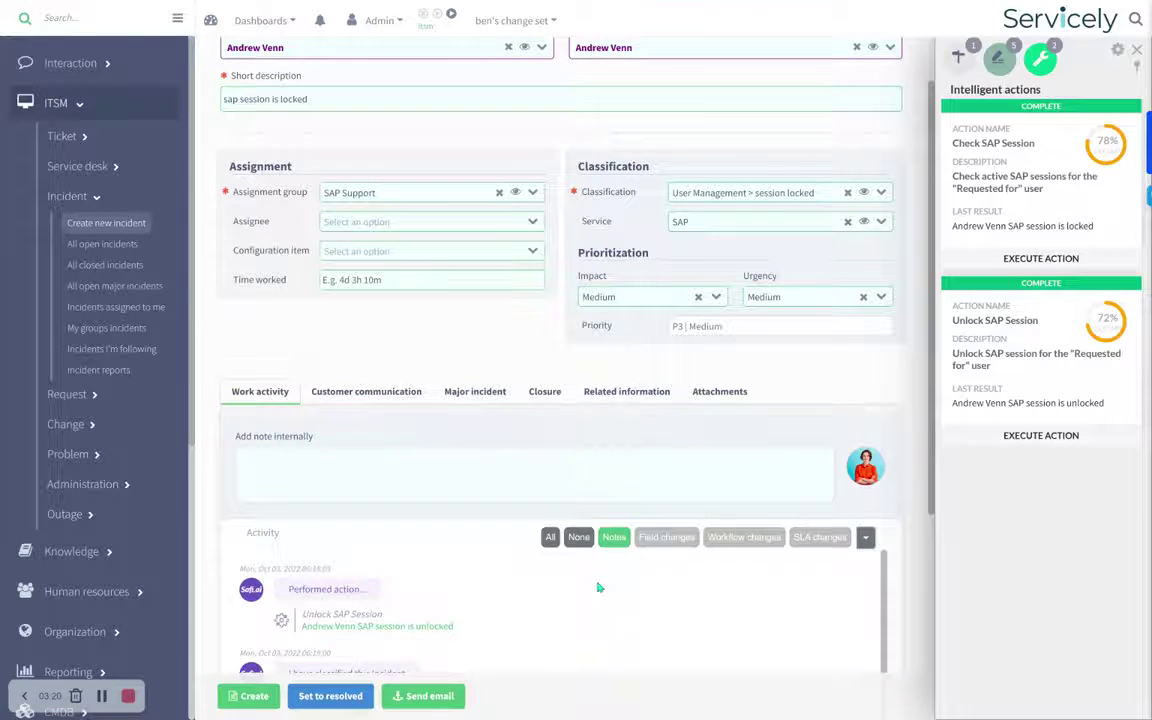
# Step: Scroll the activity feed and review the short description and Check SAP Session log entries
pyautogui.scroll(-3, 906, 577)
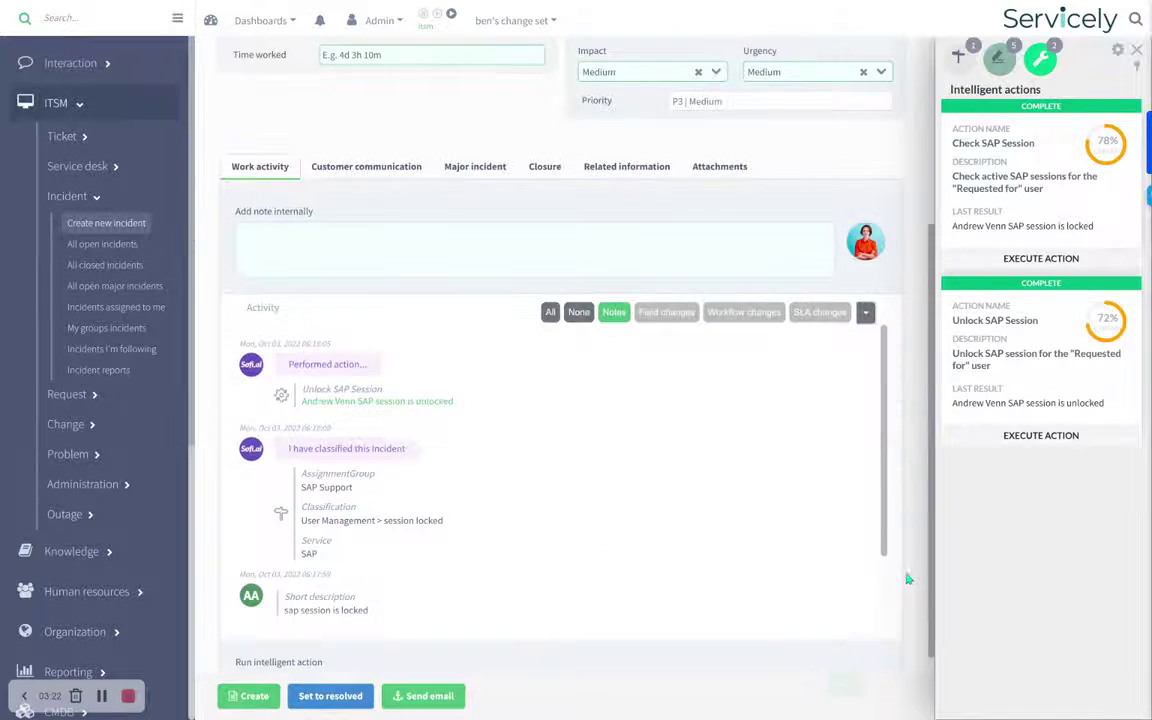
pyautogui.scroll(-1, 906, 577)
pyautogui.scroll(-2, 599, 435)
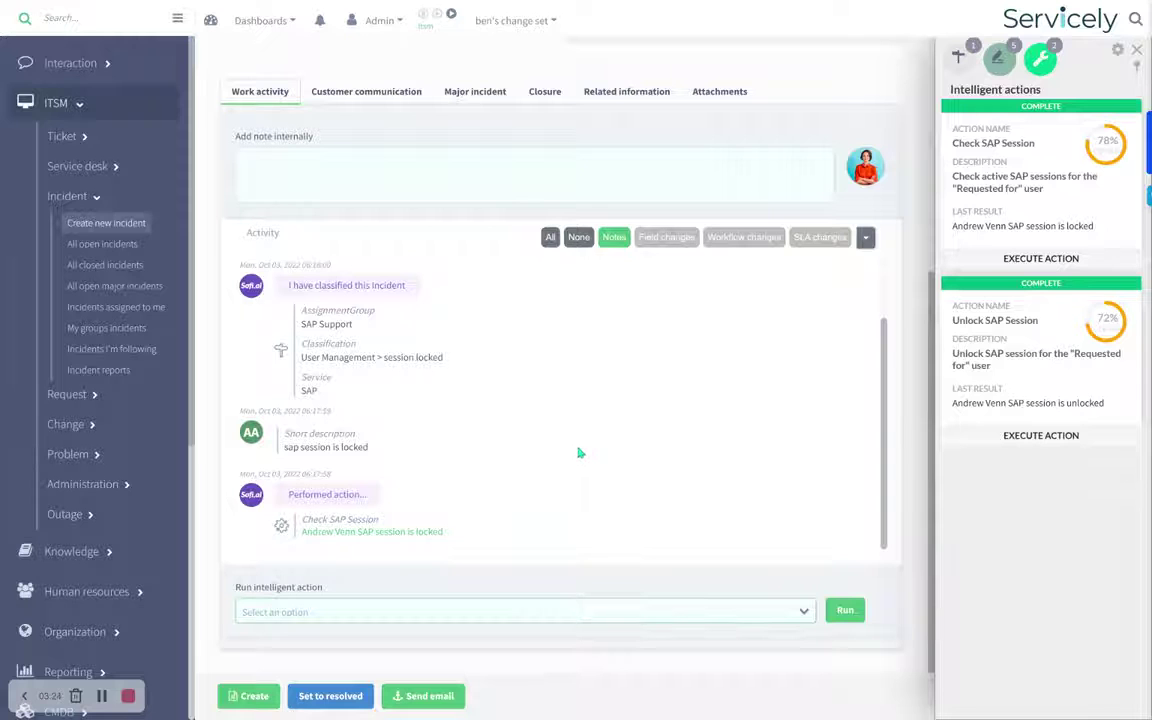
pyautogui.moveTo(369, 447); pyautogui.dragTo(282, 447)
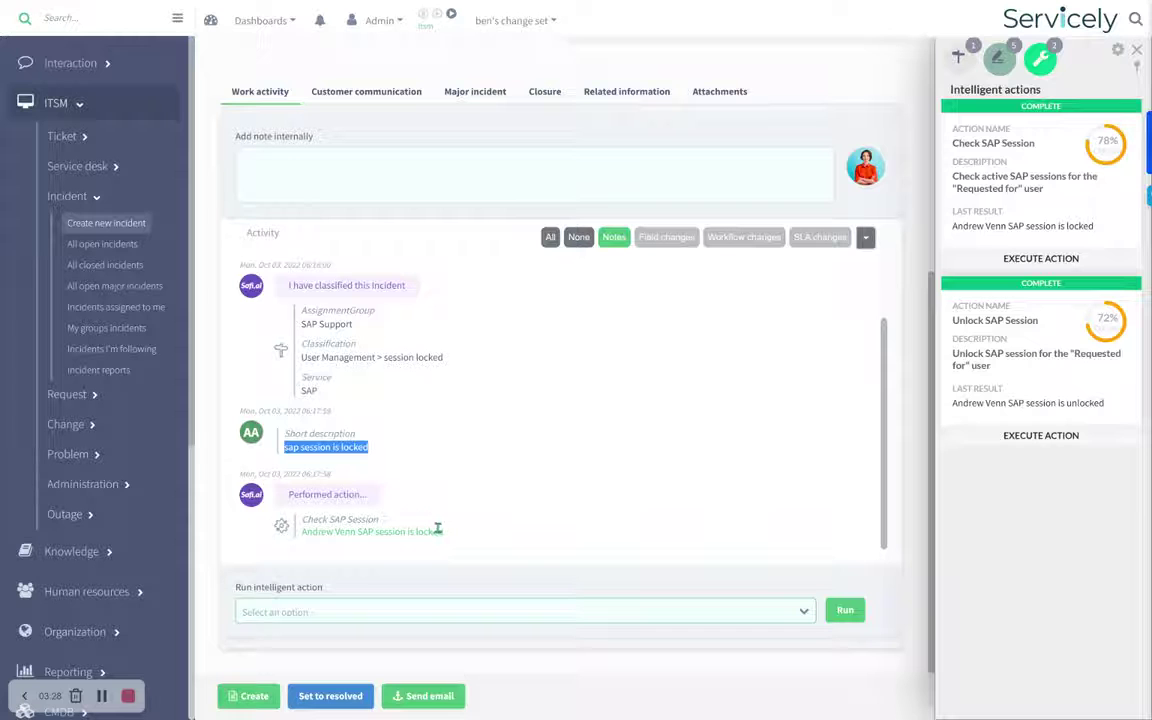
pyautogui.moveTo(441, 531); pyautogui.dragTo(377, 497)
pyautogui.scroll(3, 388, 455)
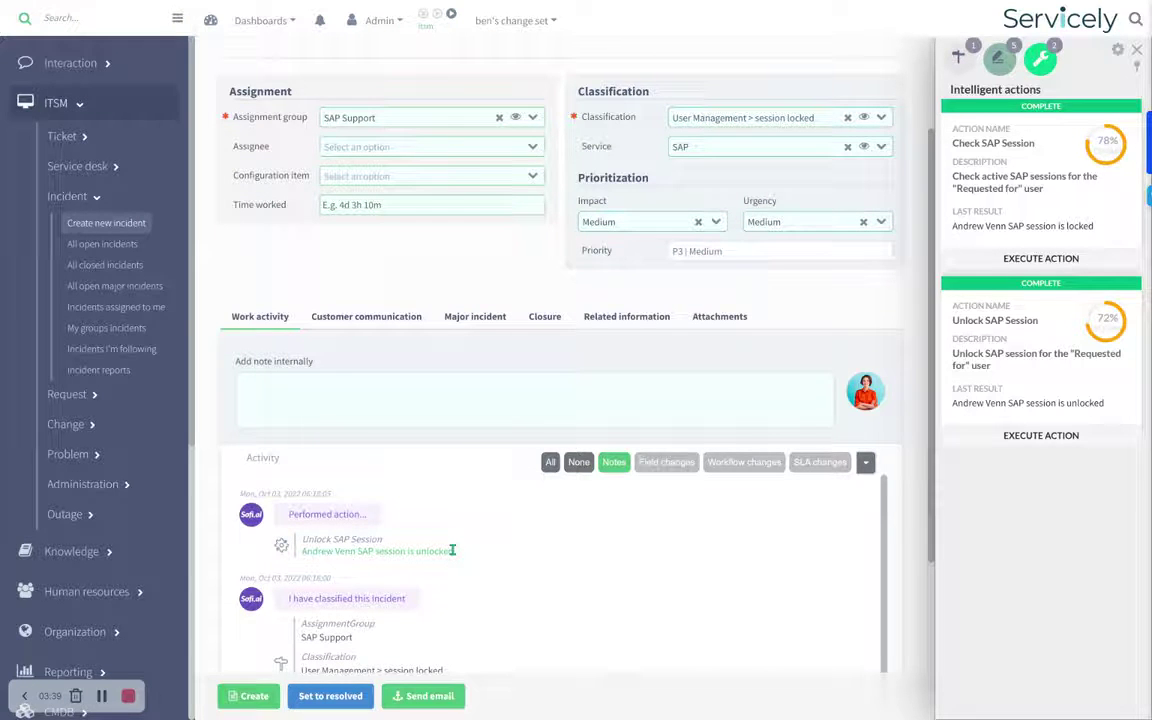
pyautogui.scroll(-1, 310, 477)
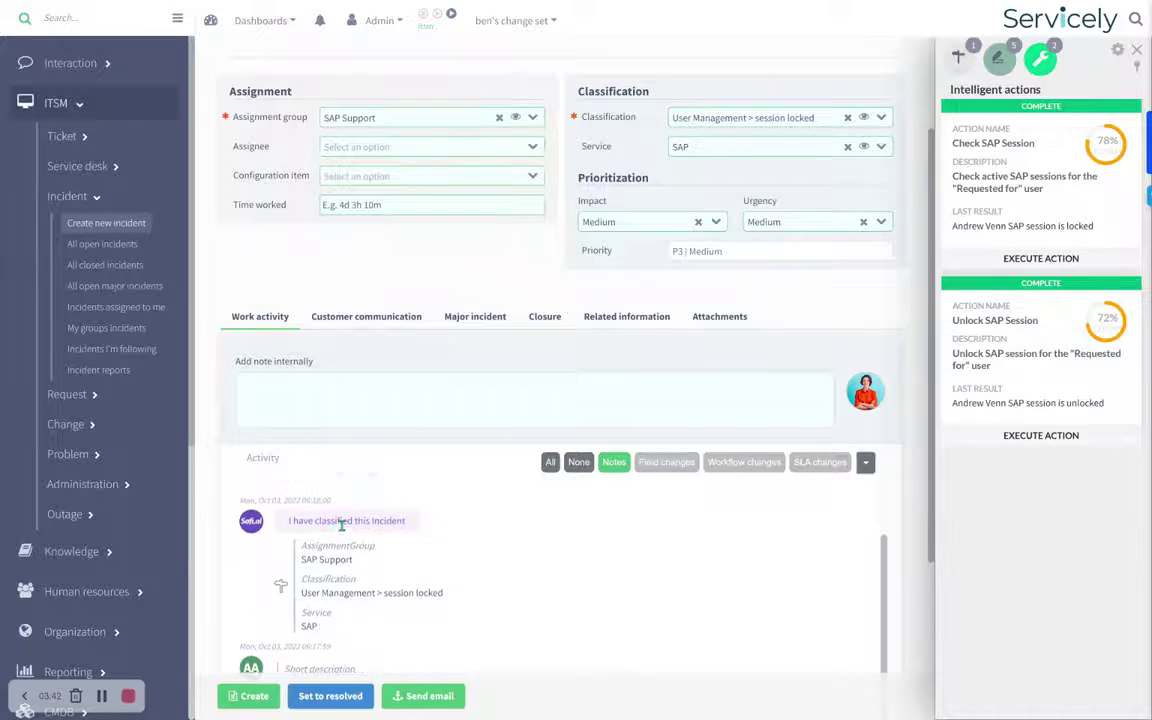
pyautogui.scroll(1, 343, 531)
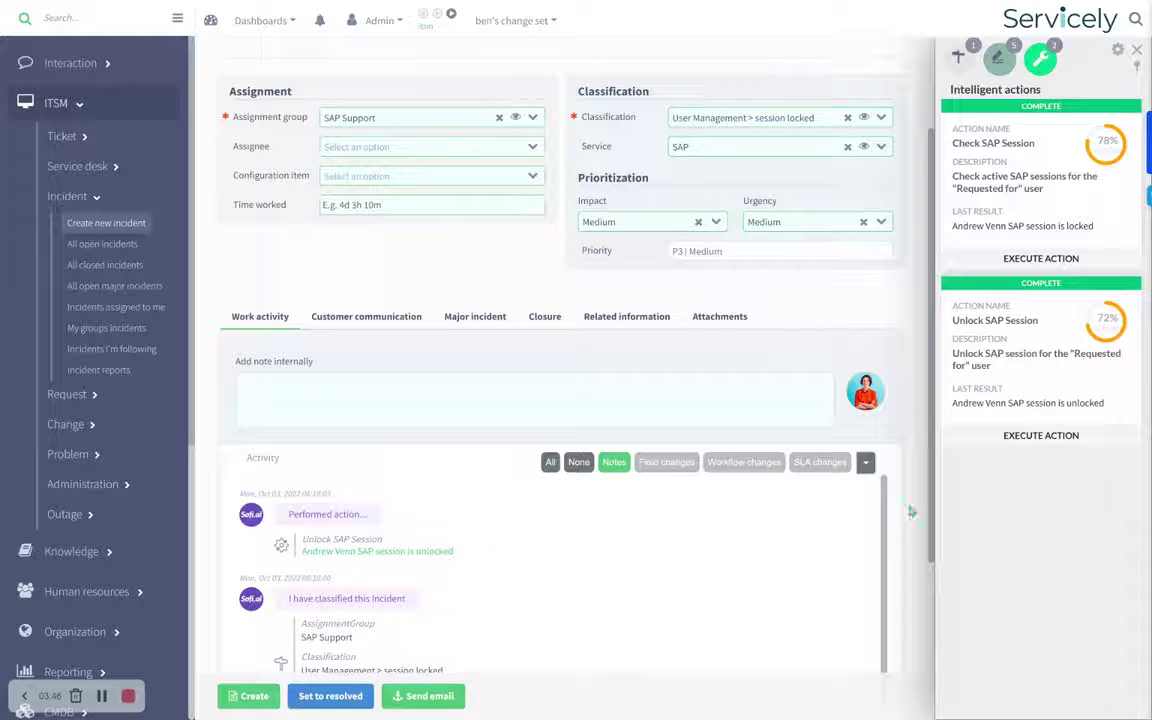
pyautogui.moveTo(934, 505); pyautogui.dragTo(934, 622)
pyautogui.scroll(3, 805, 435)
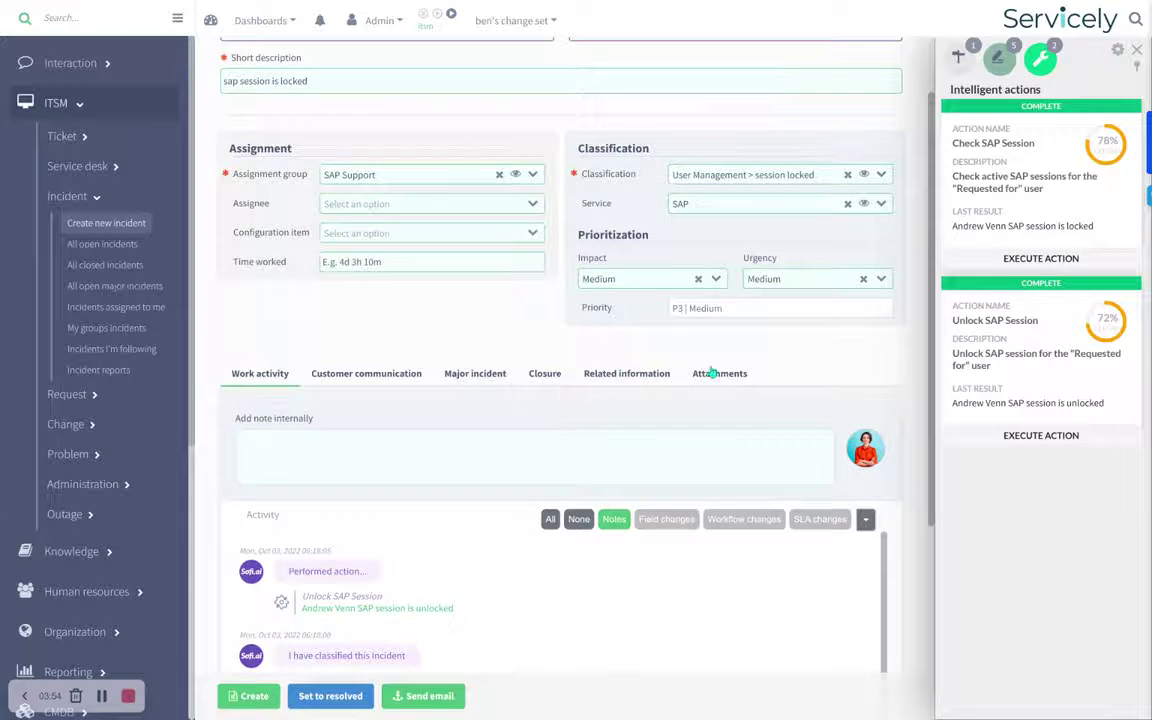
# Step: Browse Major incident, Work activity and Customer communication tabs, ending on Major incident showing not major
pyautogui.click(466, 376)
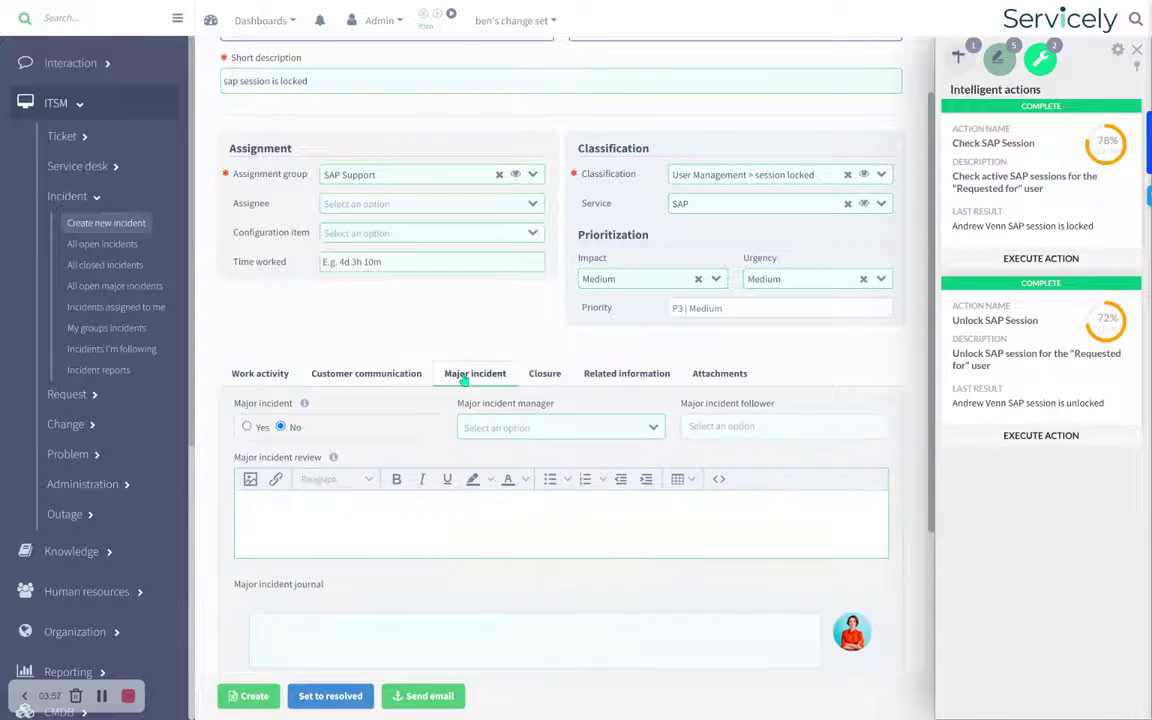
pyautogui.click(250, 375)
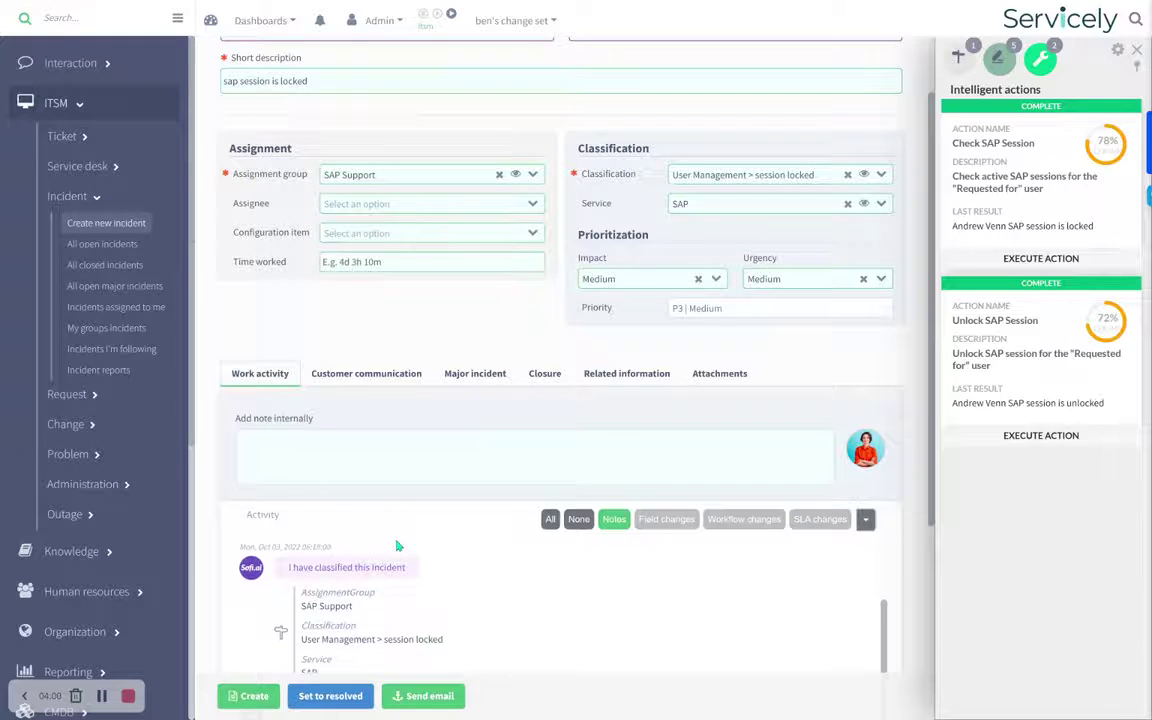
pyautogui.click(370, 374)
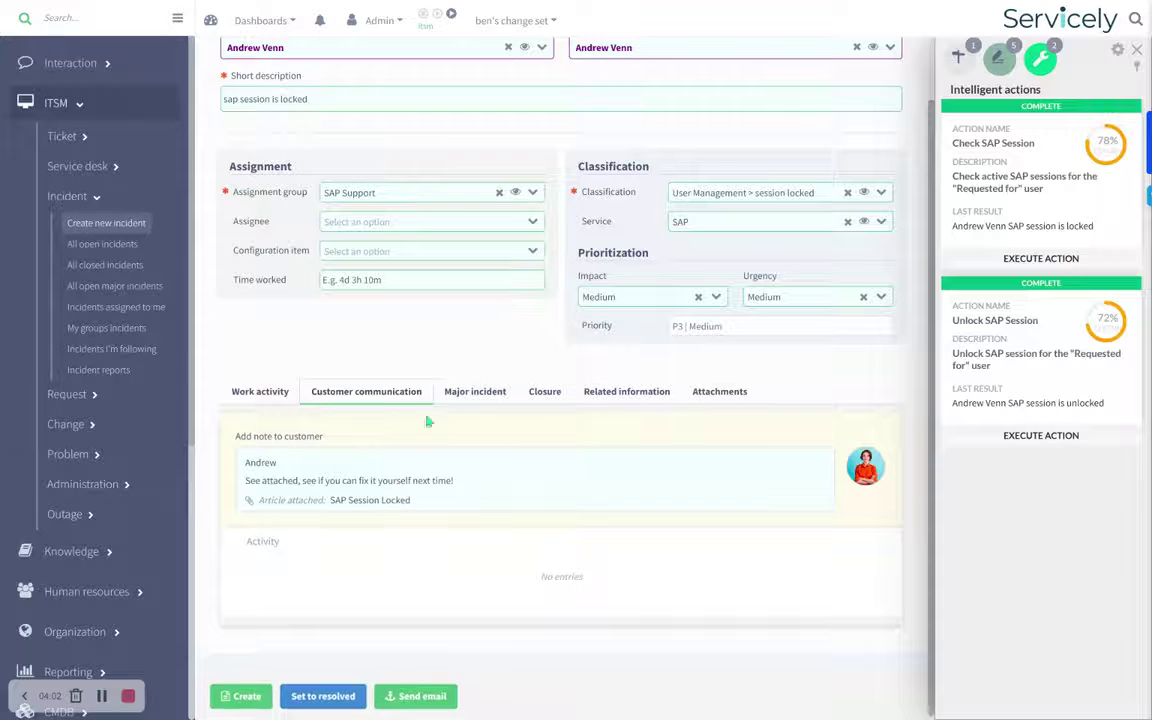
pyautogui.click(475, 391)
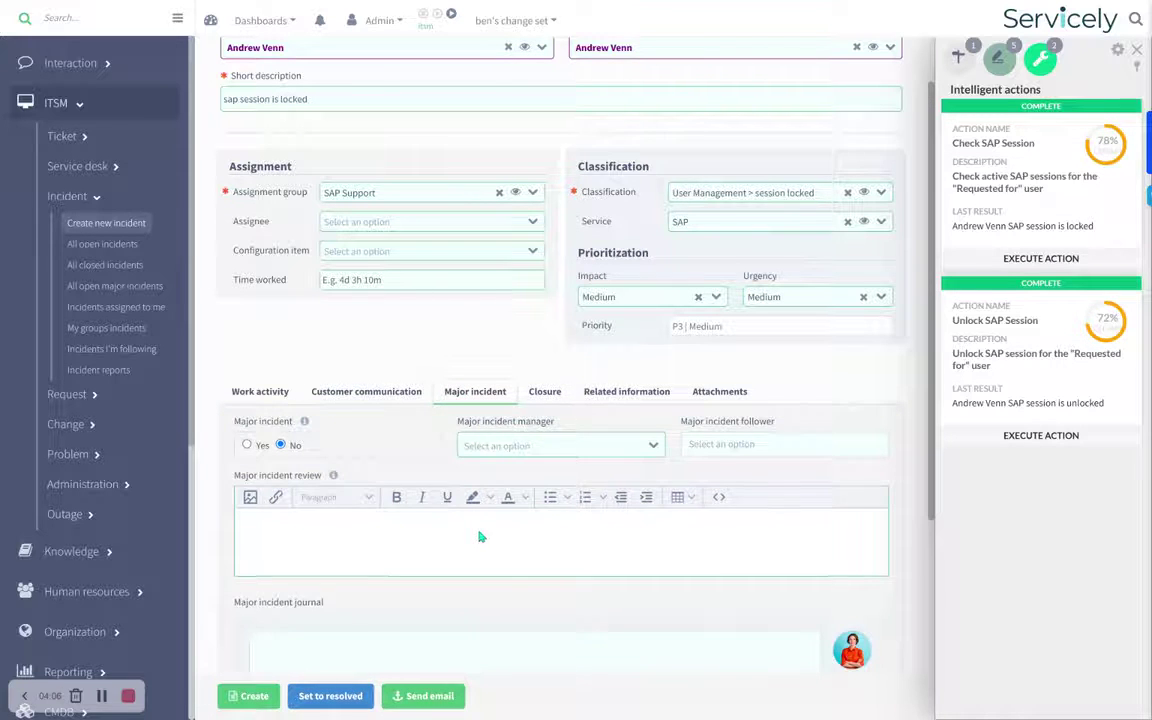
pyautogui.scroll(-3, 478, 535)
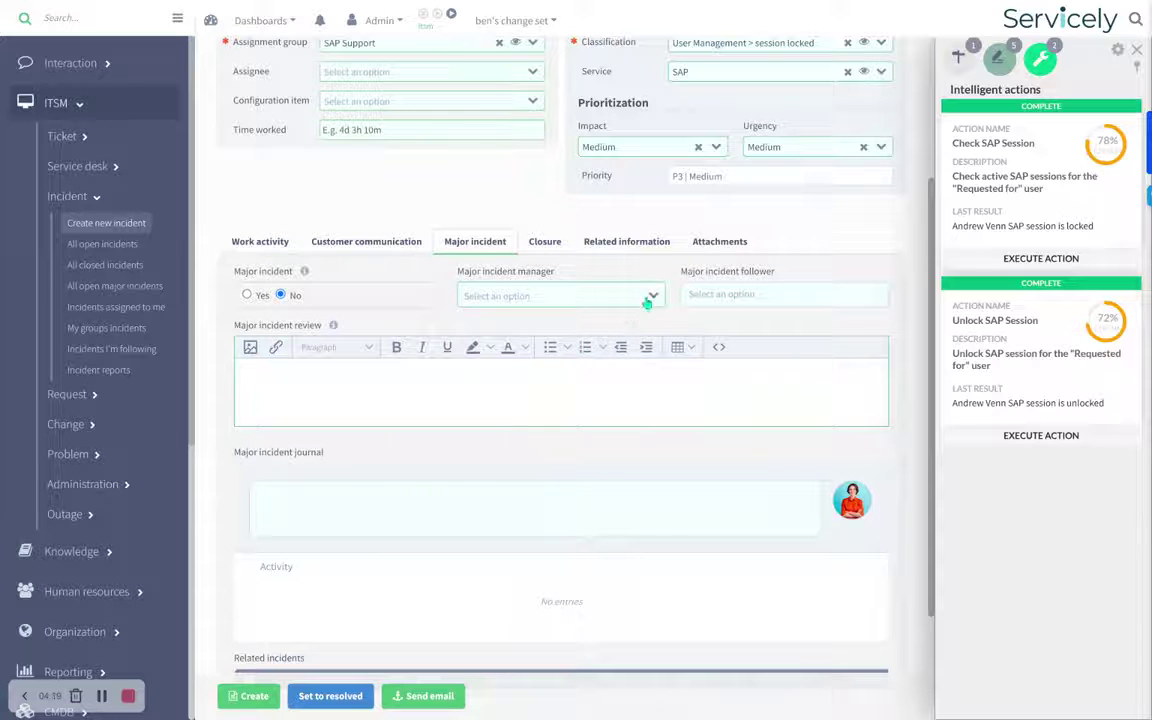
# Step: Check the Closure and Related information sections, where knowledge article KNOW0000057 is linked
pyautogui.click(546, 246)
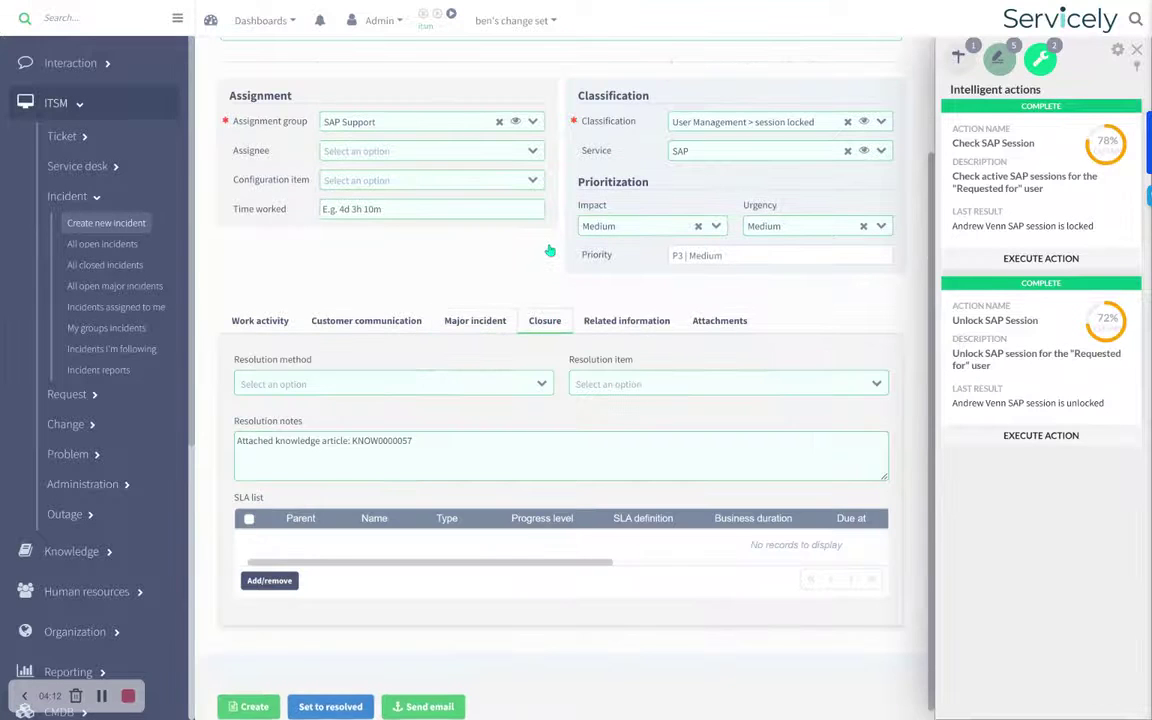
pyautogui.click(598, 328)
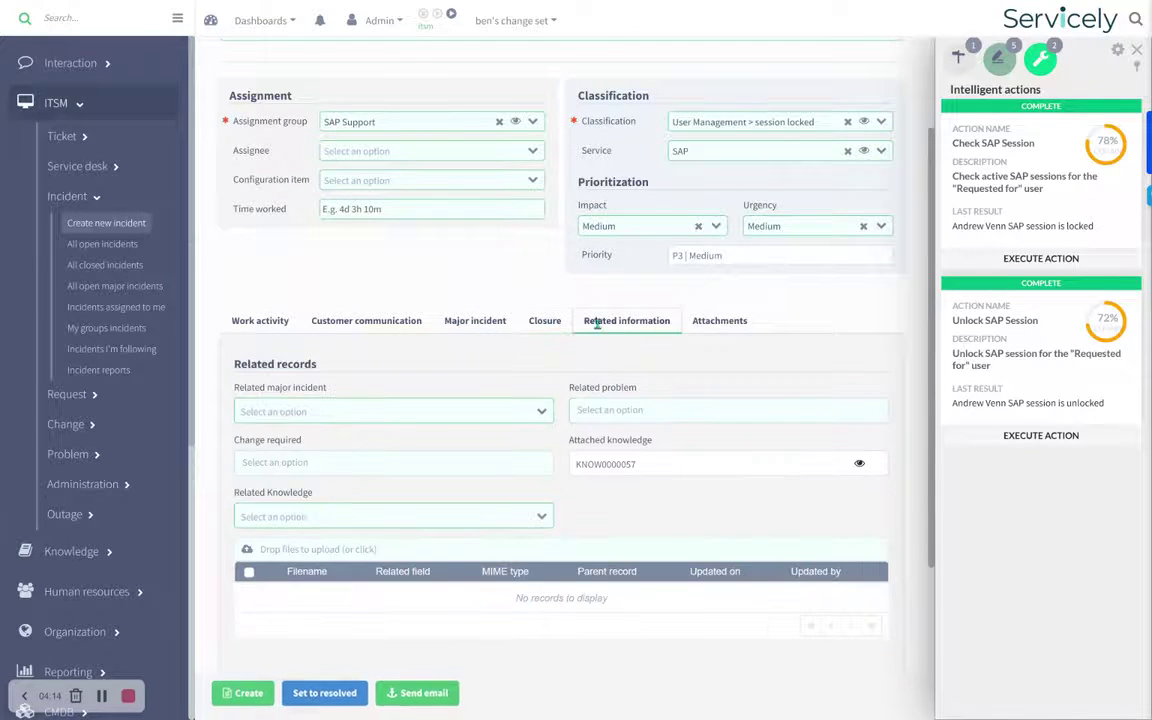
pyautogui.scroll(-3, 542, 427)
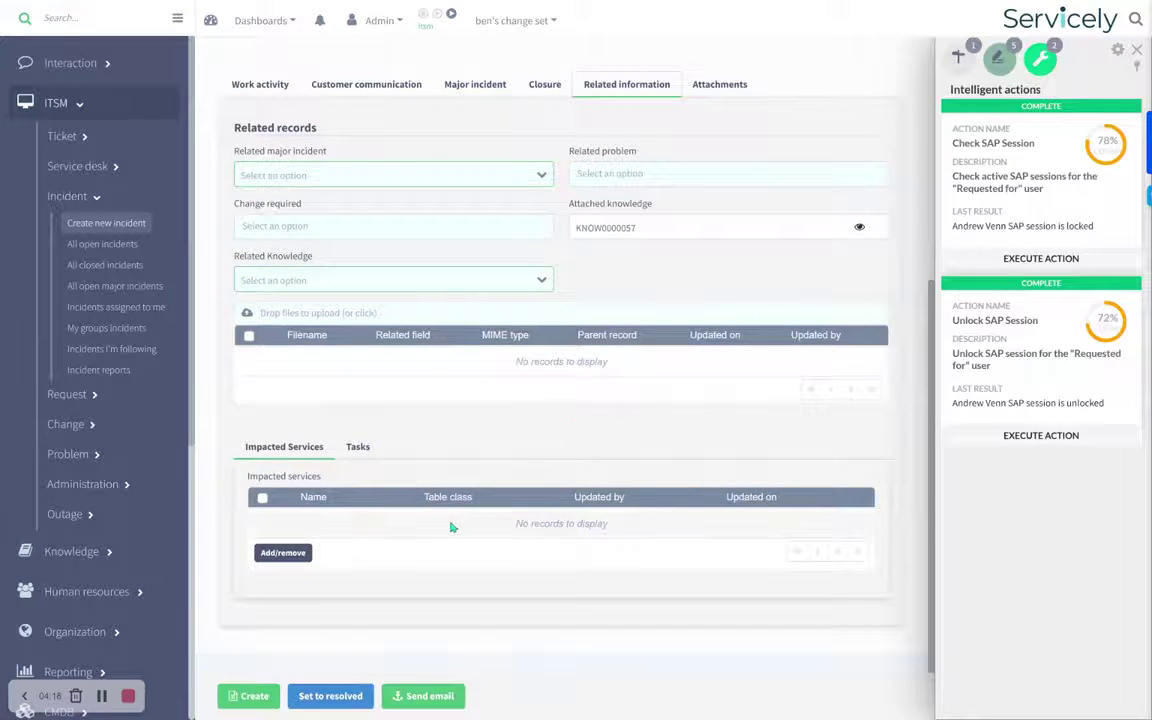
pyautogui.scroll(1, 434, 432)
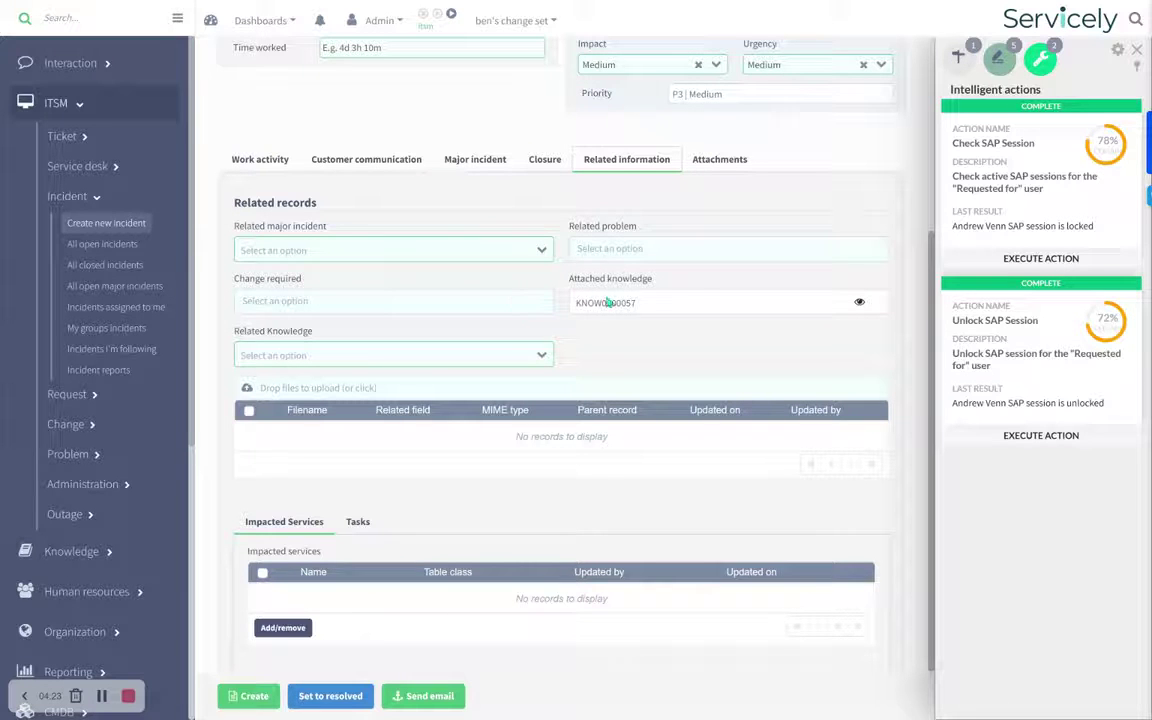
pyautogui.click(712, 162)
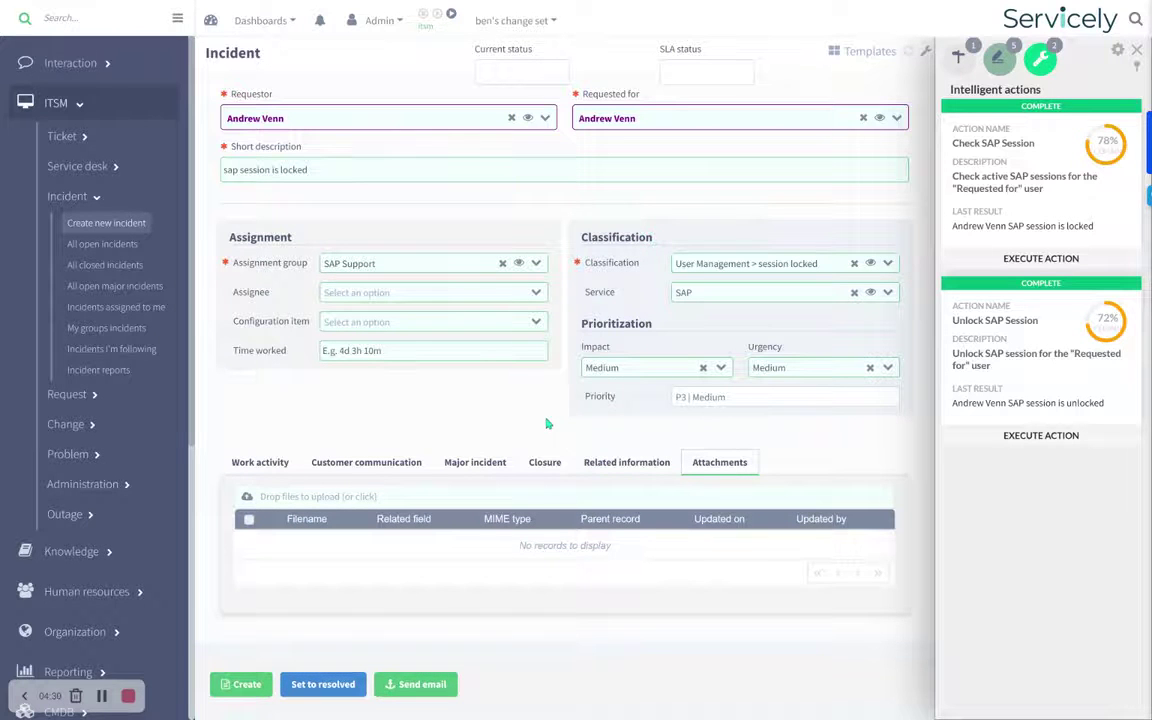
# Step: Return to the work activity log and scroll through it back to the top
pyautogui.click(259, 462)
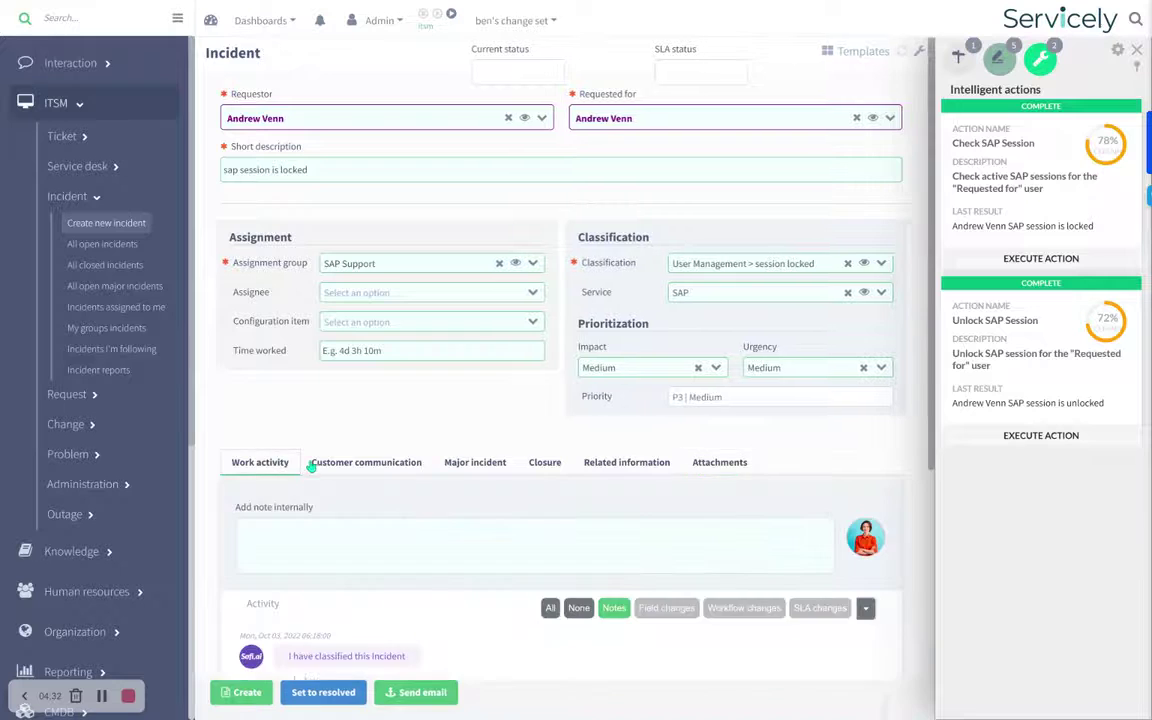
pyautogui.scroll(-4, 321, 461)
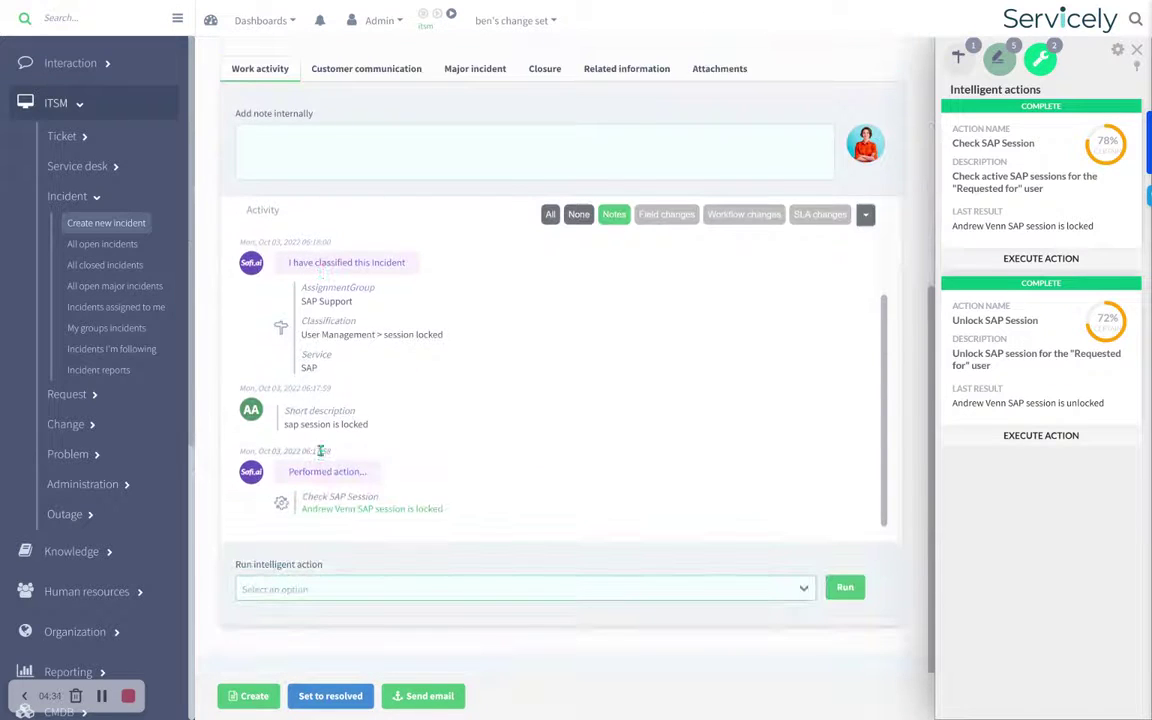
pyautogui.scroll(2, 320, 451)
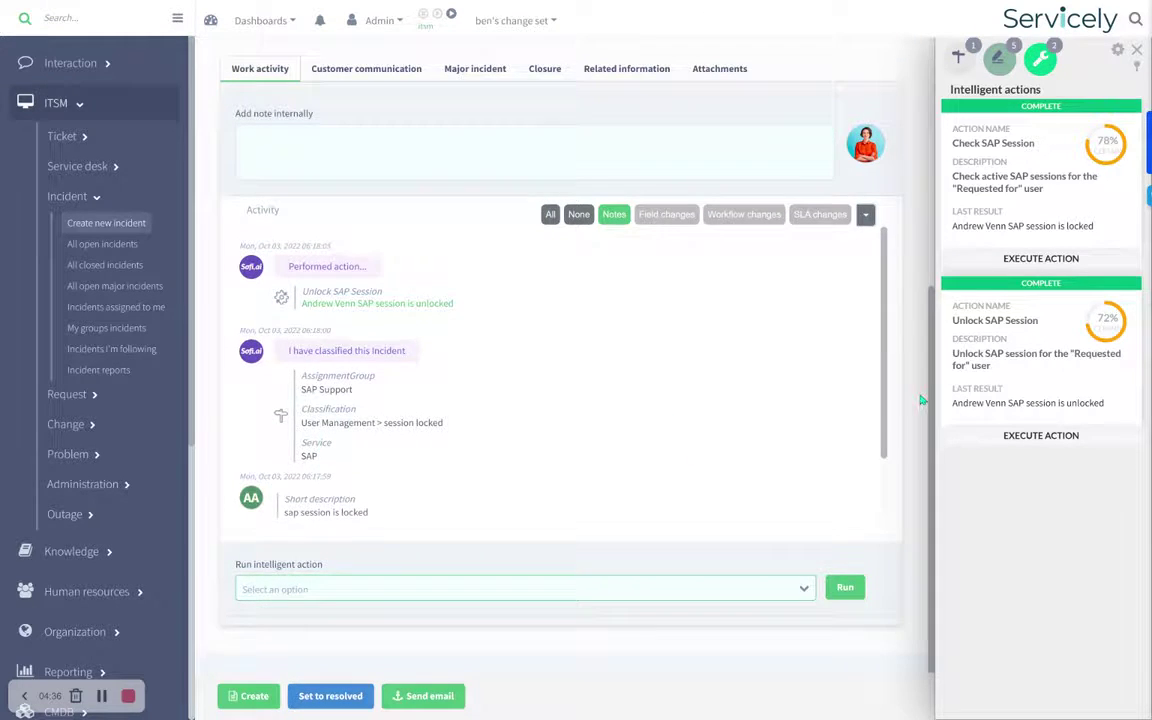
pyautogui.scroll(4, 921, 400)
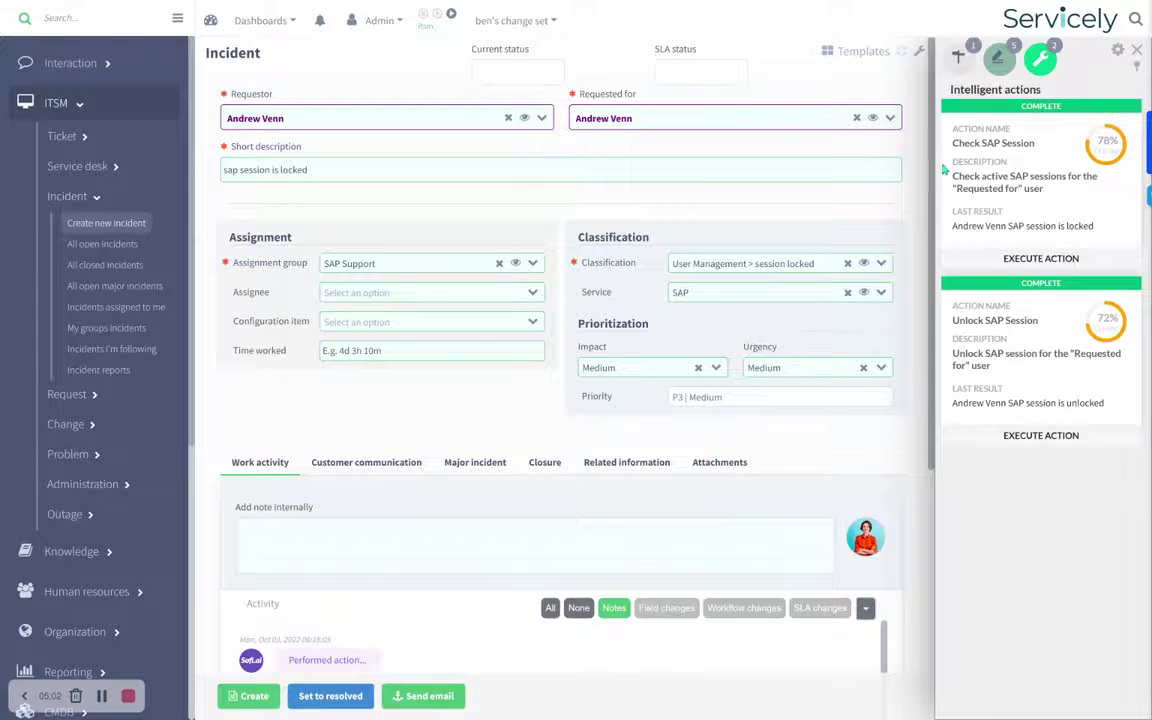
pyautogui.scroll(-4, 790, 285)
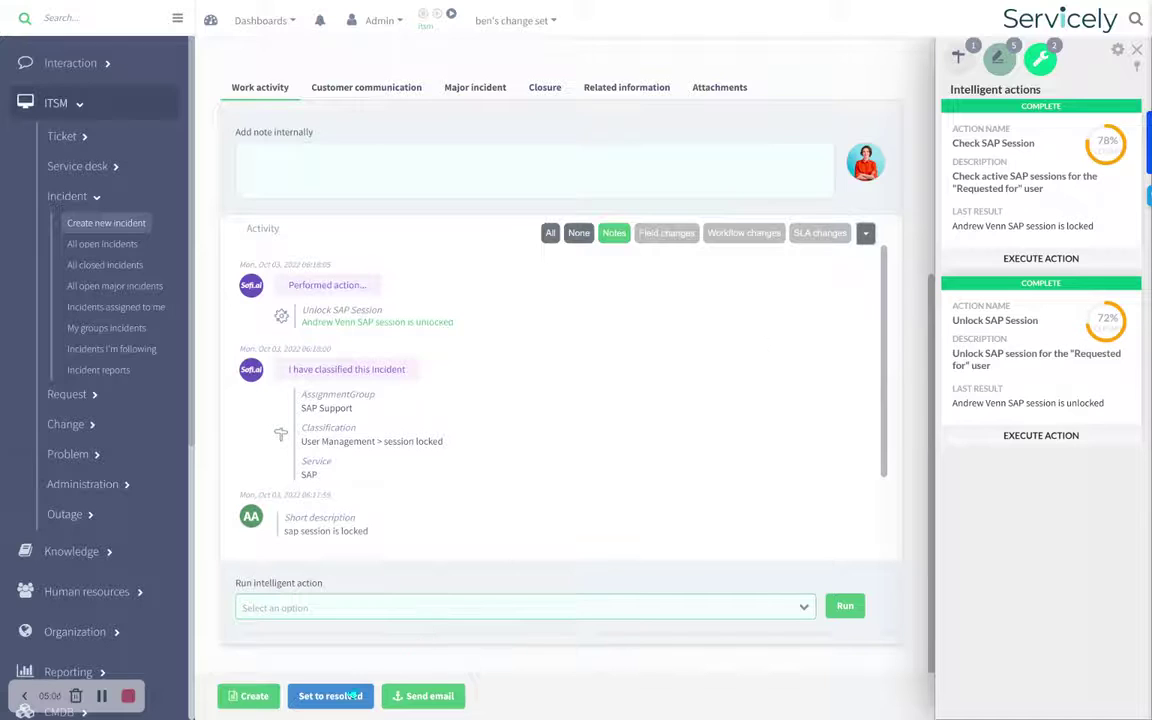
pyautogui.click(322, 696)
pyautogui.scroll(2, 899, 347)
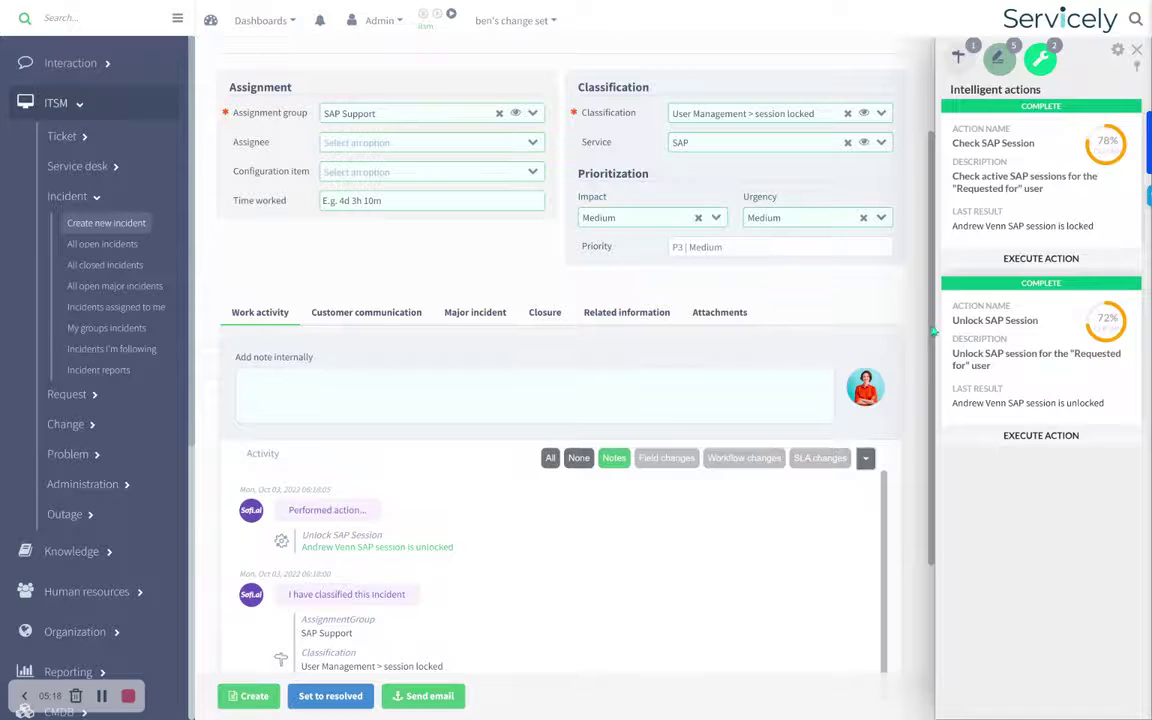
pyautogui.moveTo(932, 332); pyautogui.dragTo(936, 244)
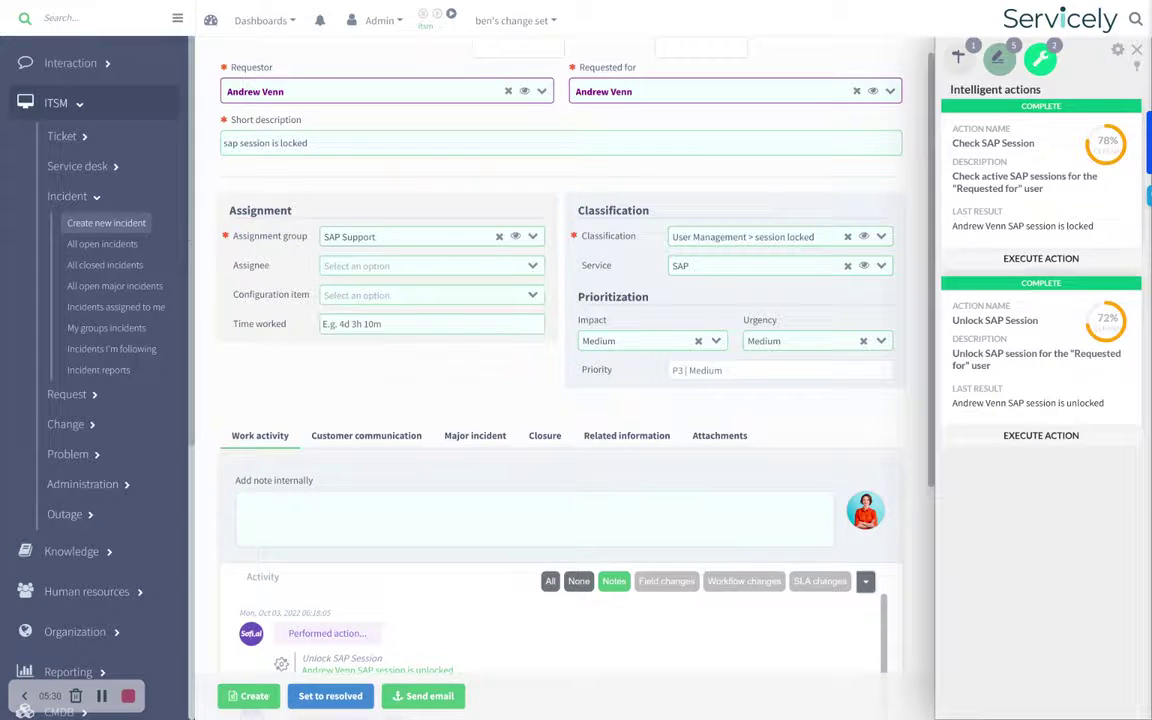
pyautogui.scroll(1, 932, 213)
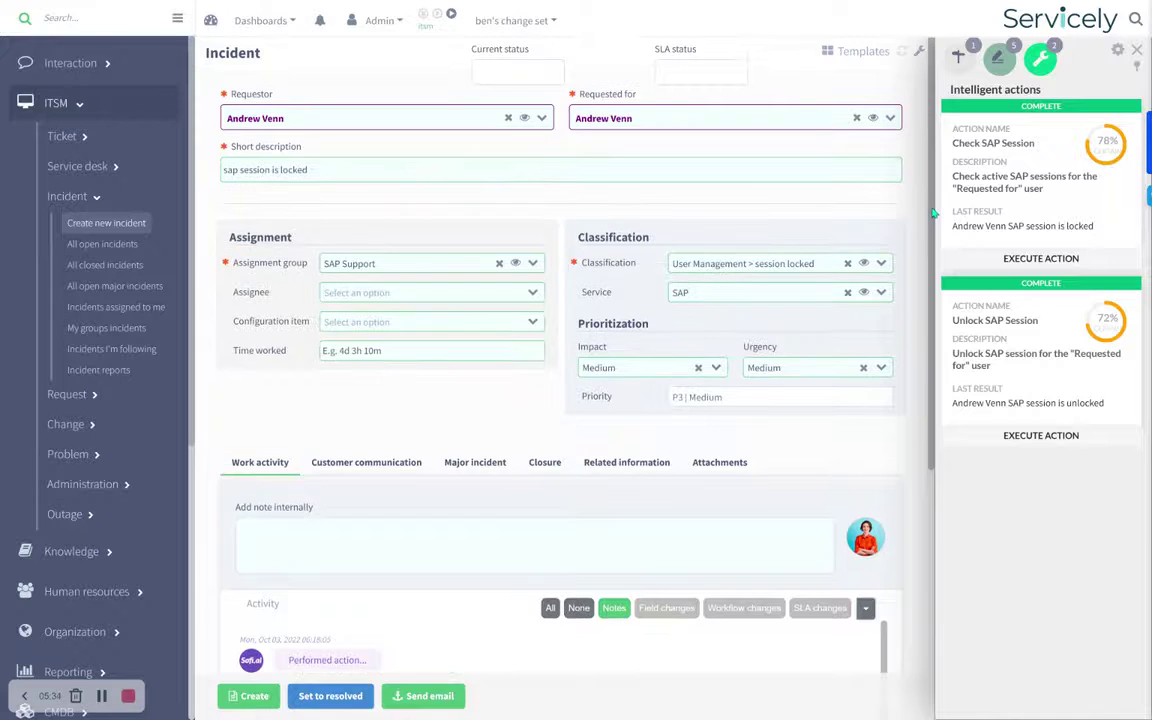